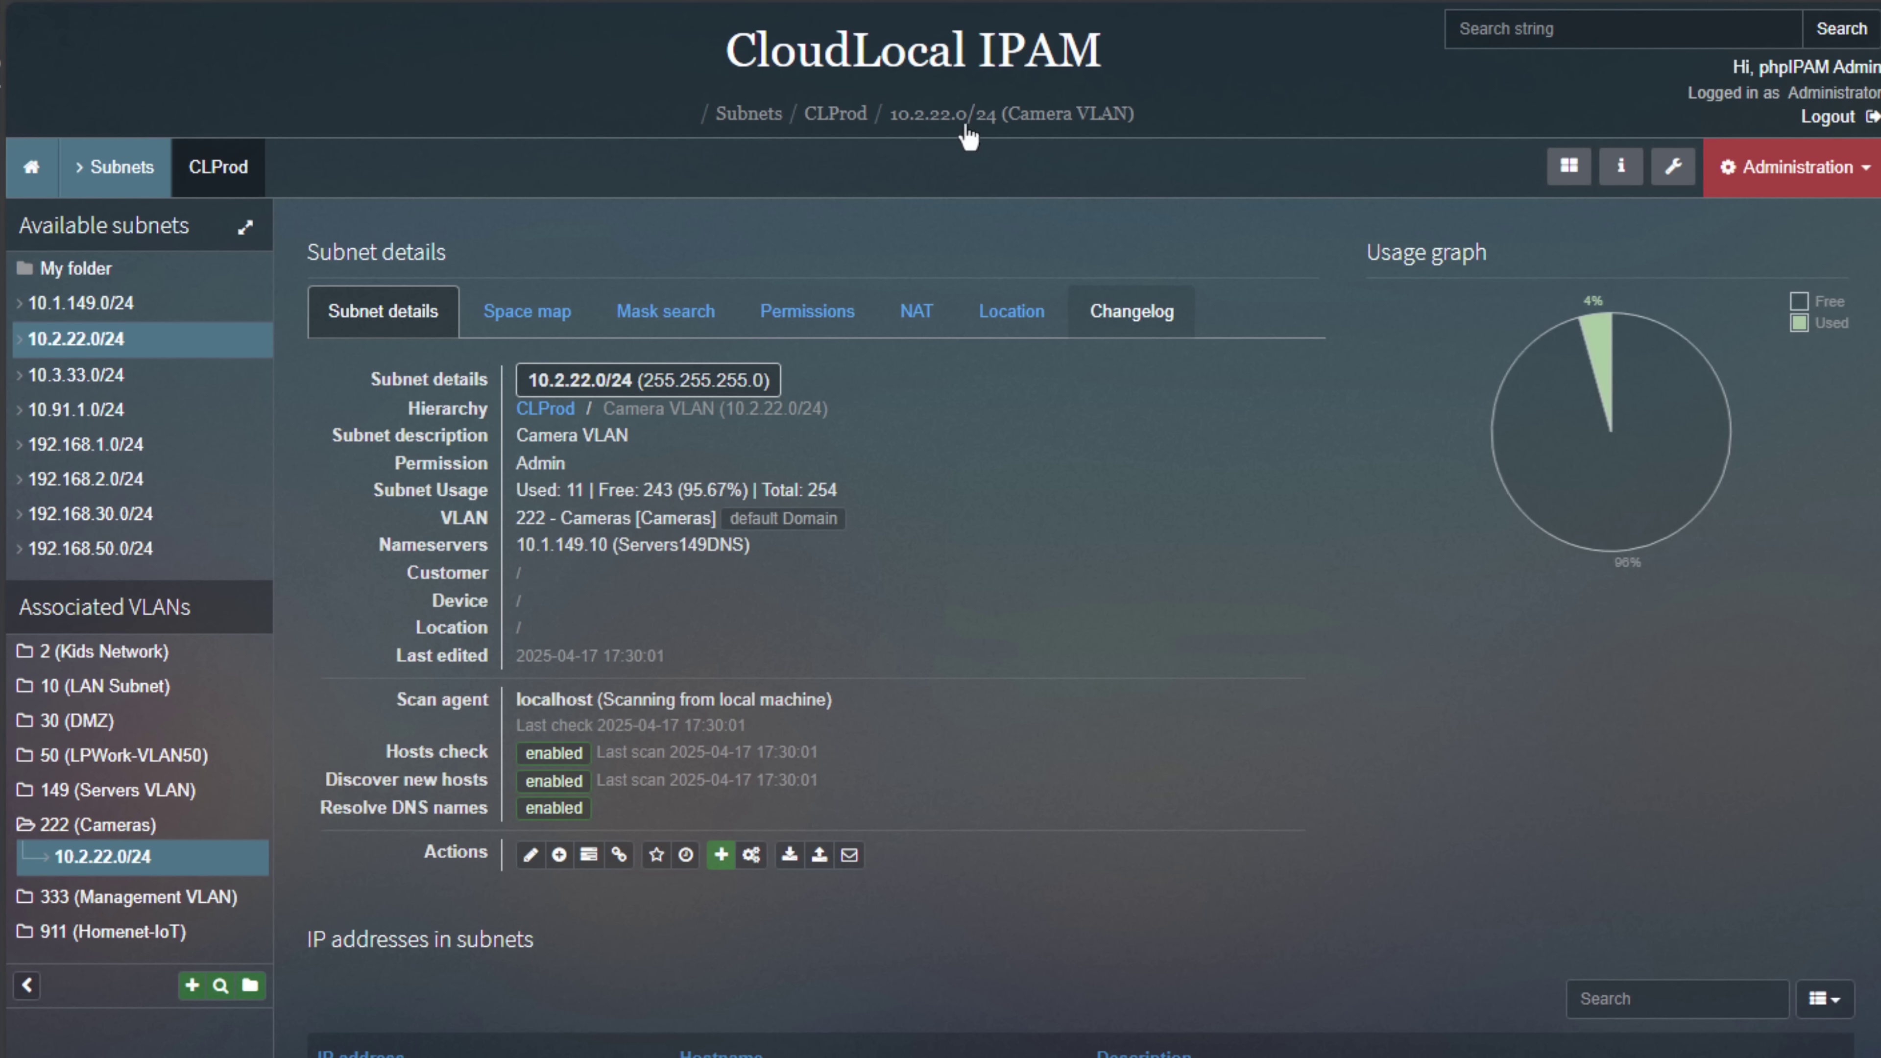
# - Scroll the Camera VLAN subnet page down to the 'IP addresses in subnets' table
pyautogui.scroll(-2, 894, 566)
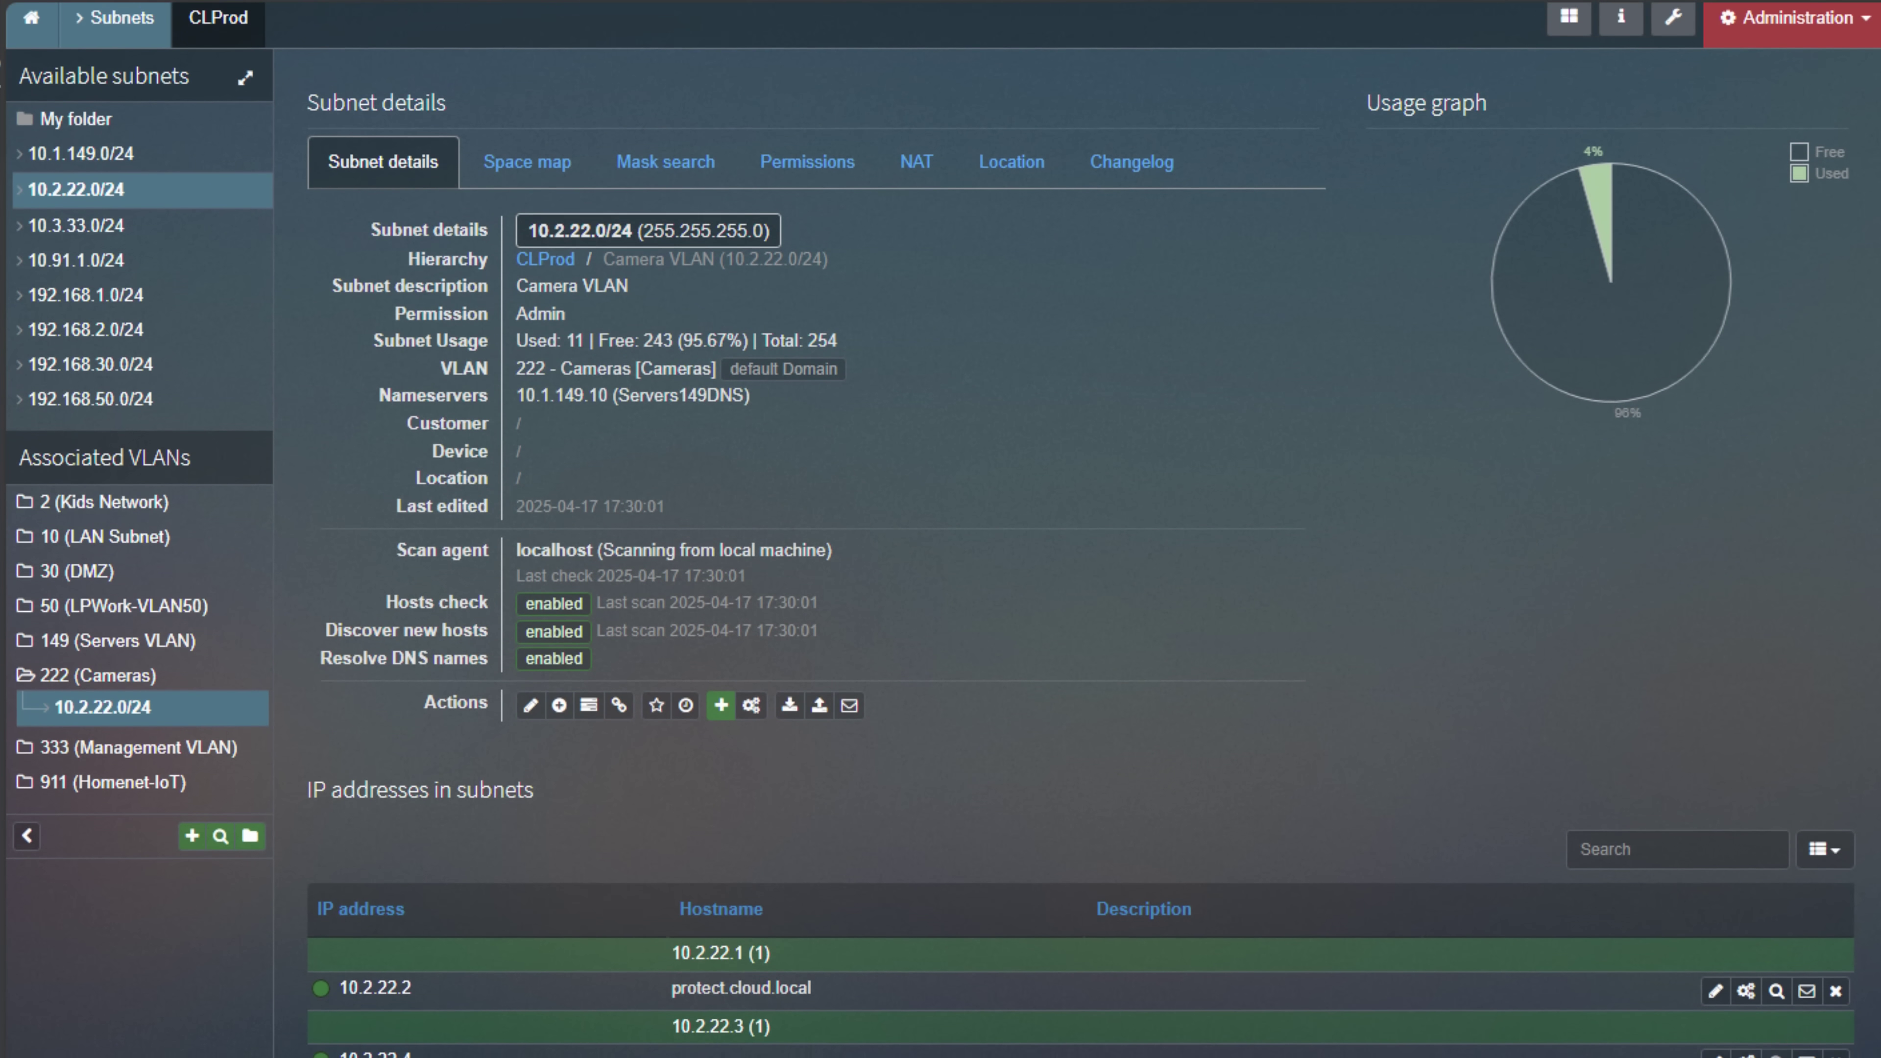
pyautogui.scroll(-2, 941, 529)
pyautogui.scroll(-4, 941, 529)
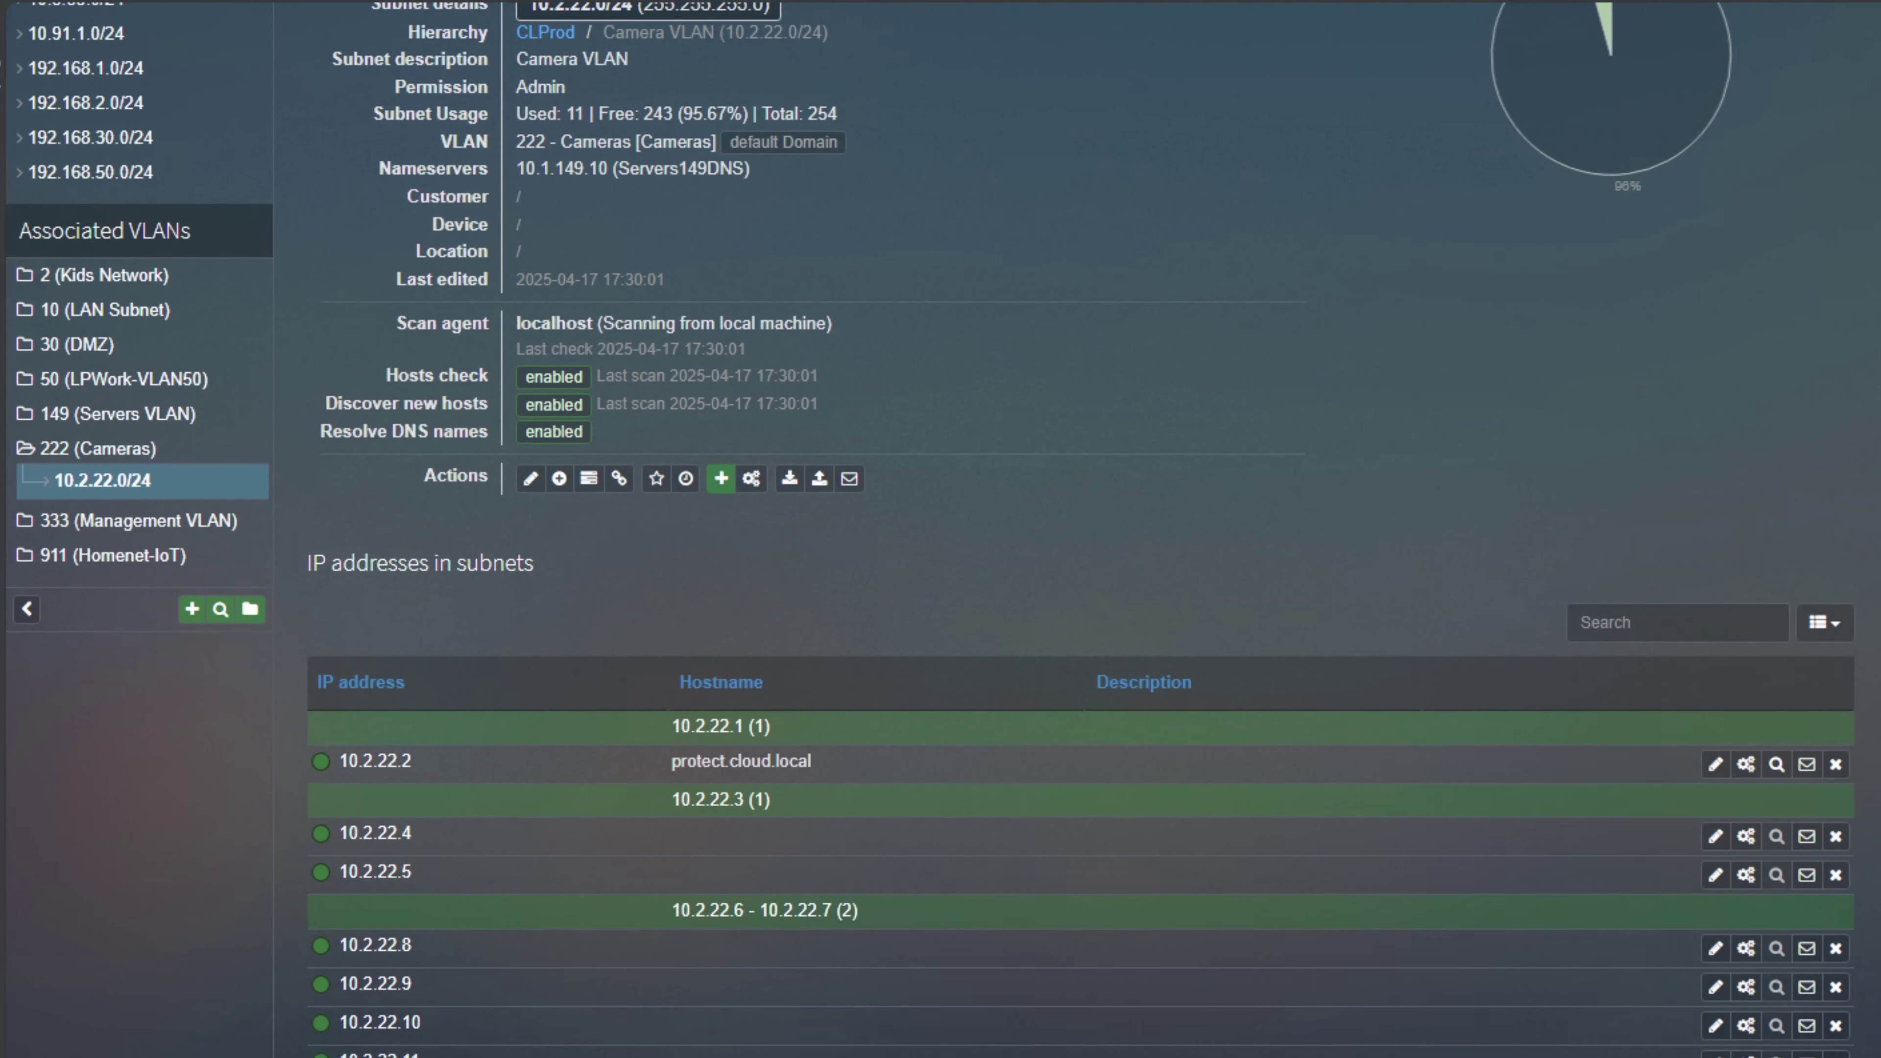
pyautogui.scroll(-2, 940, 529)
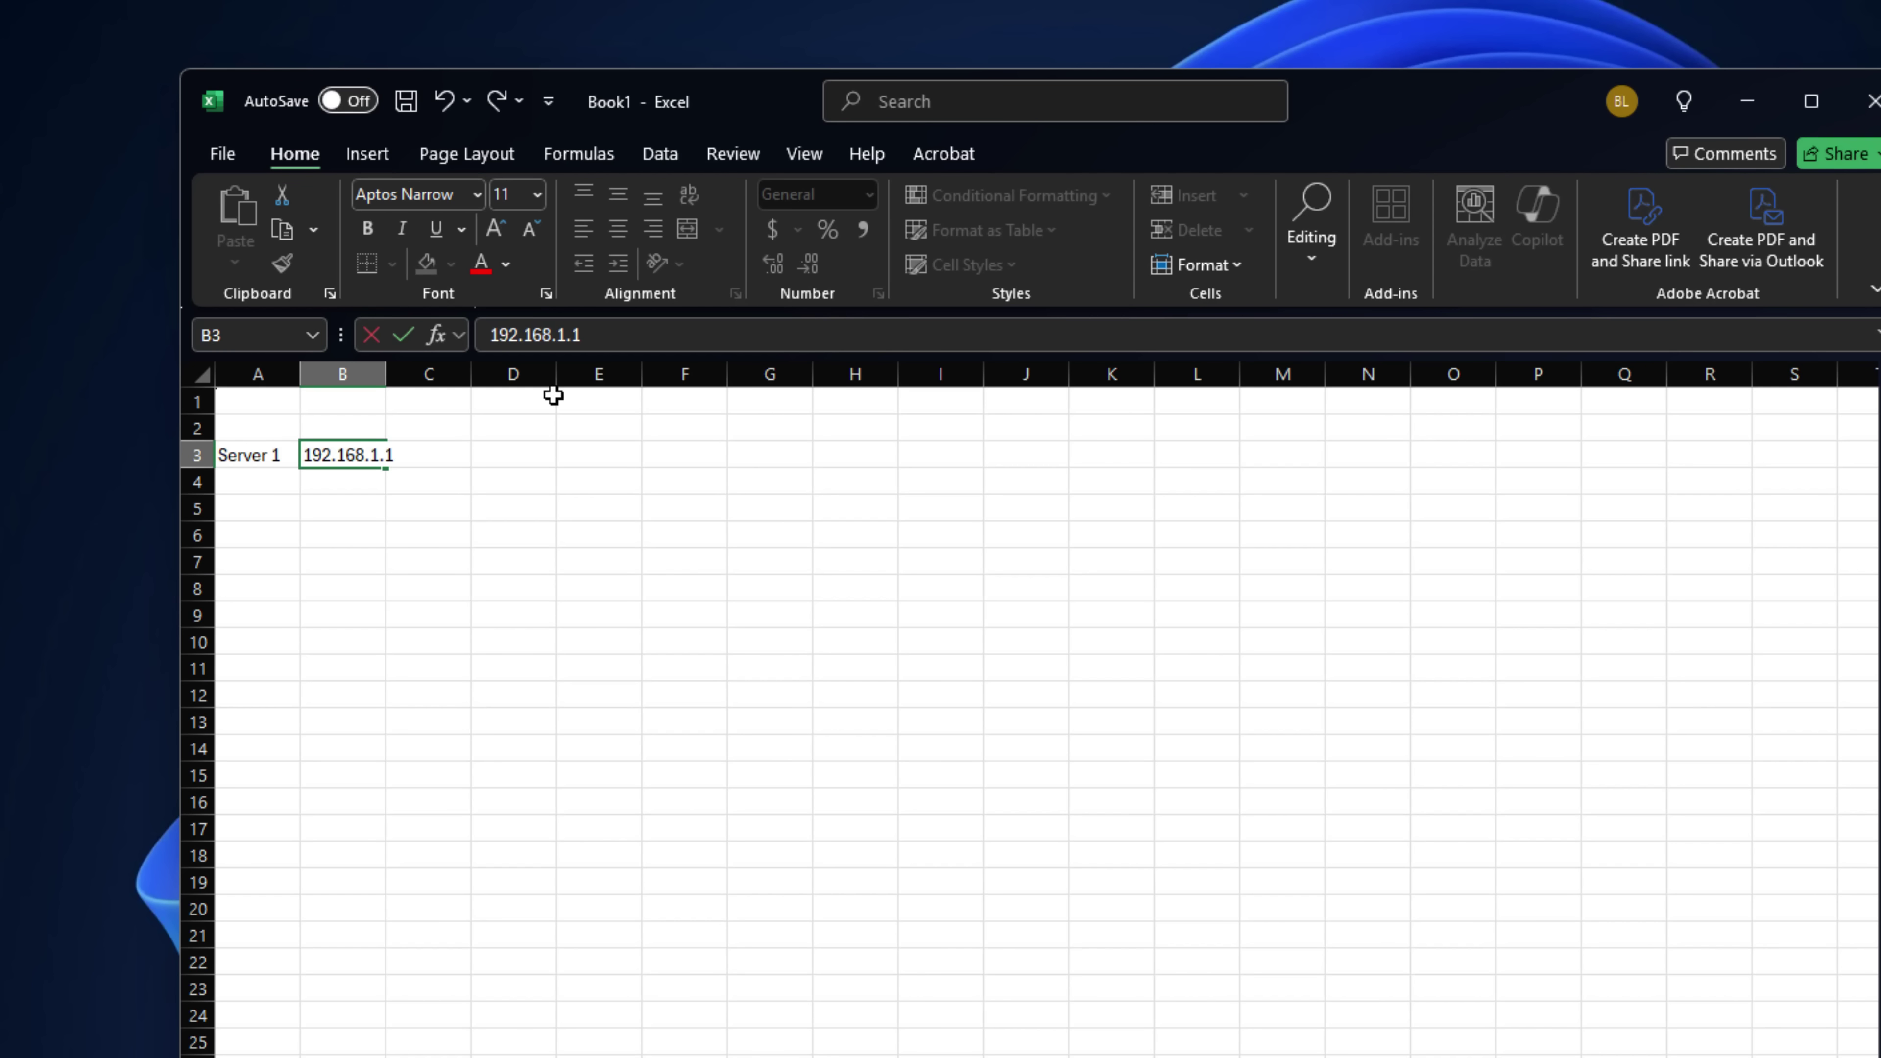
# - Autofit columns A and B to their contents
pyautogui.doubleClick(387, 377)
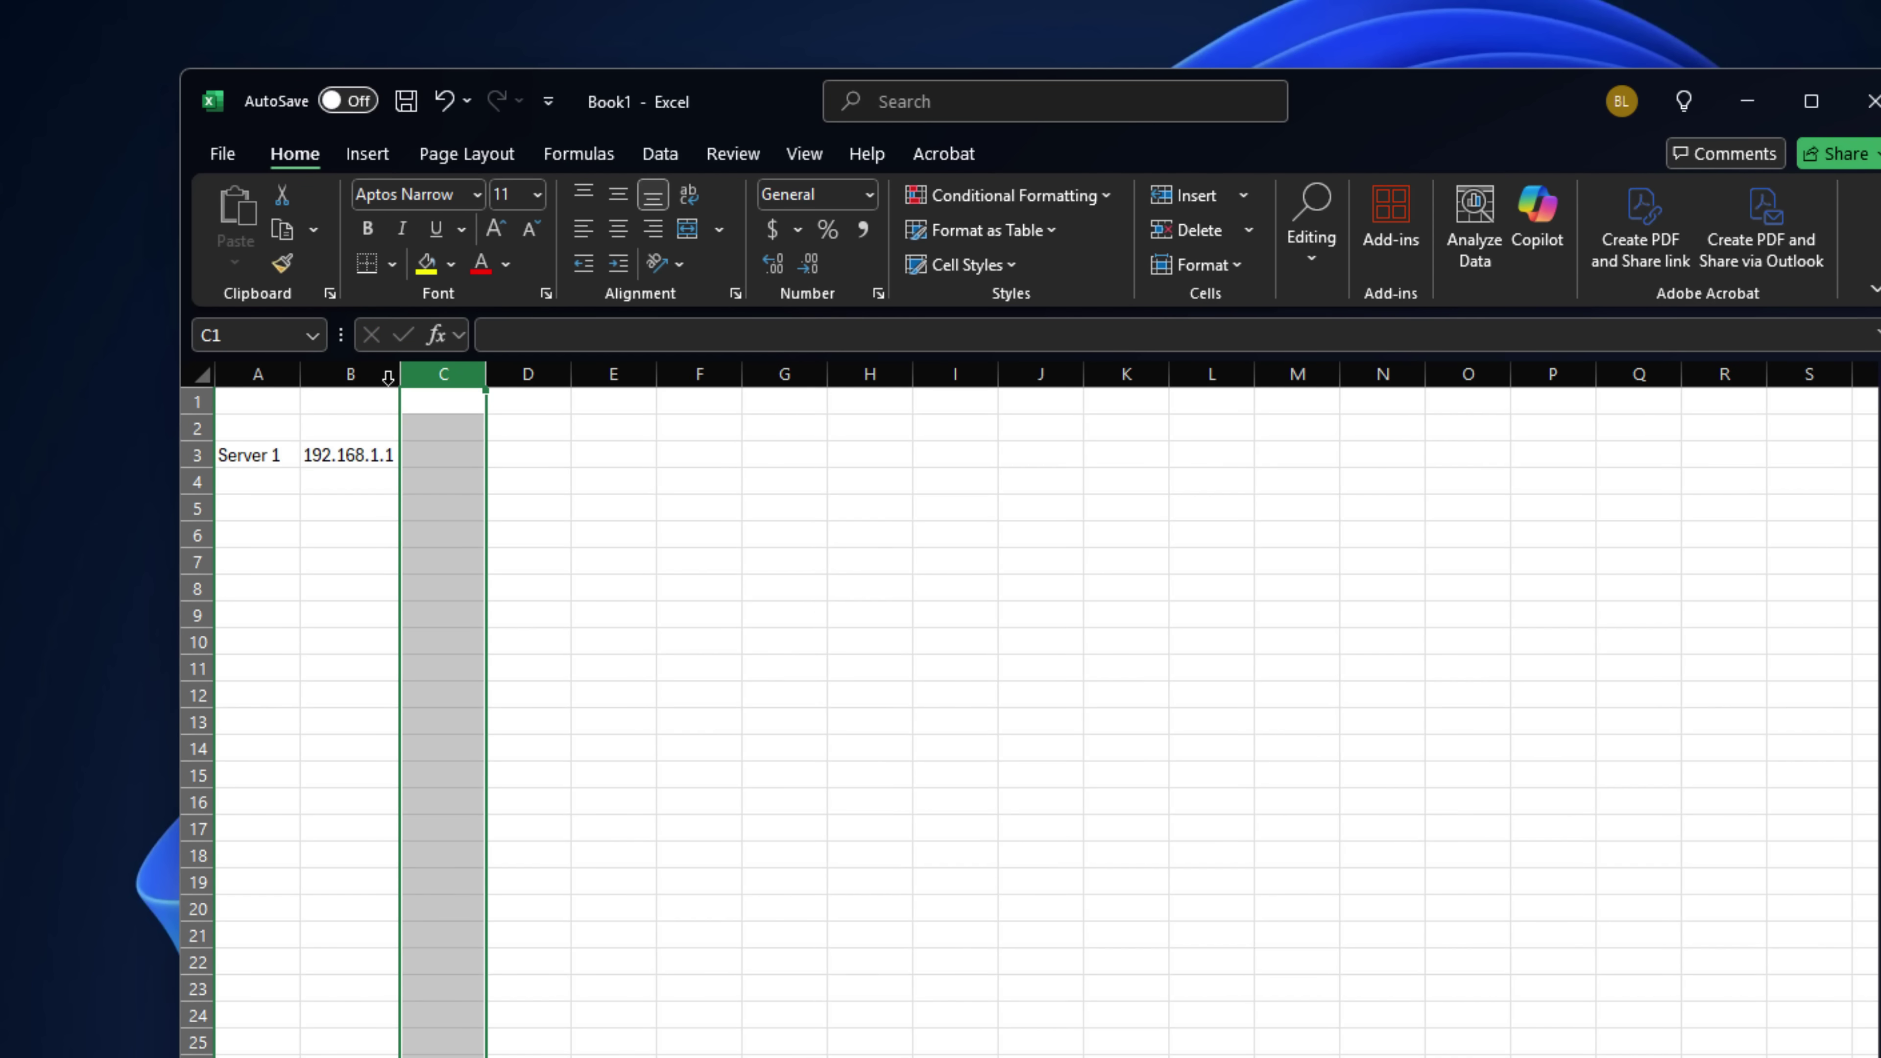
pyautogui.doubleClick(302, 380)
pyautogui.click(403, 459)
# - Enter Server 1 in cell A4 using AutoComplete
pyautogui.click(257, 481)
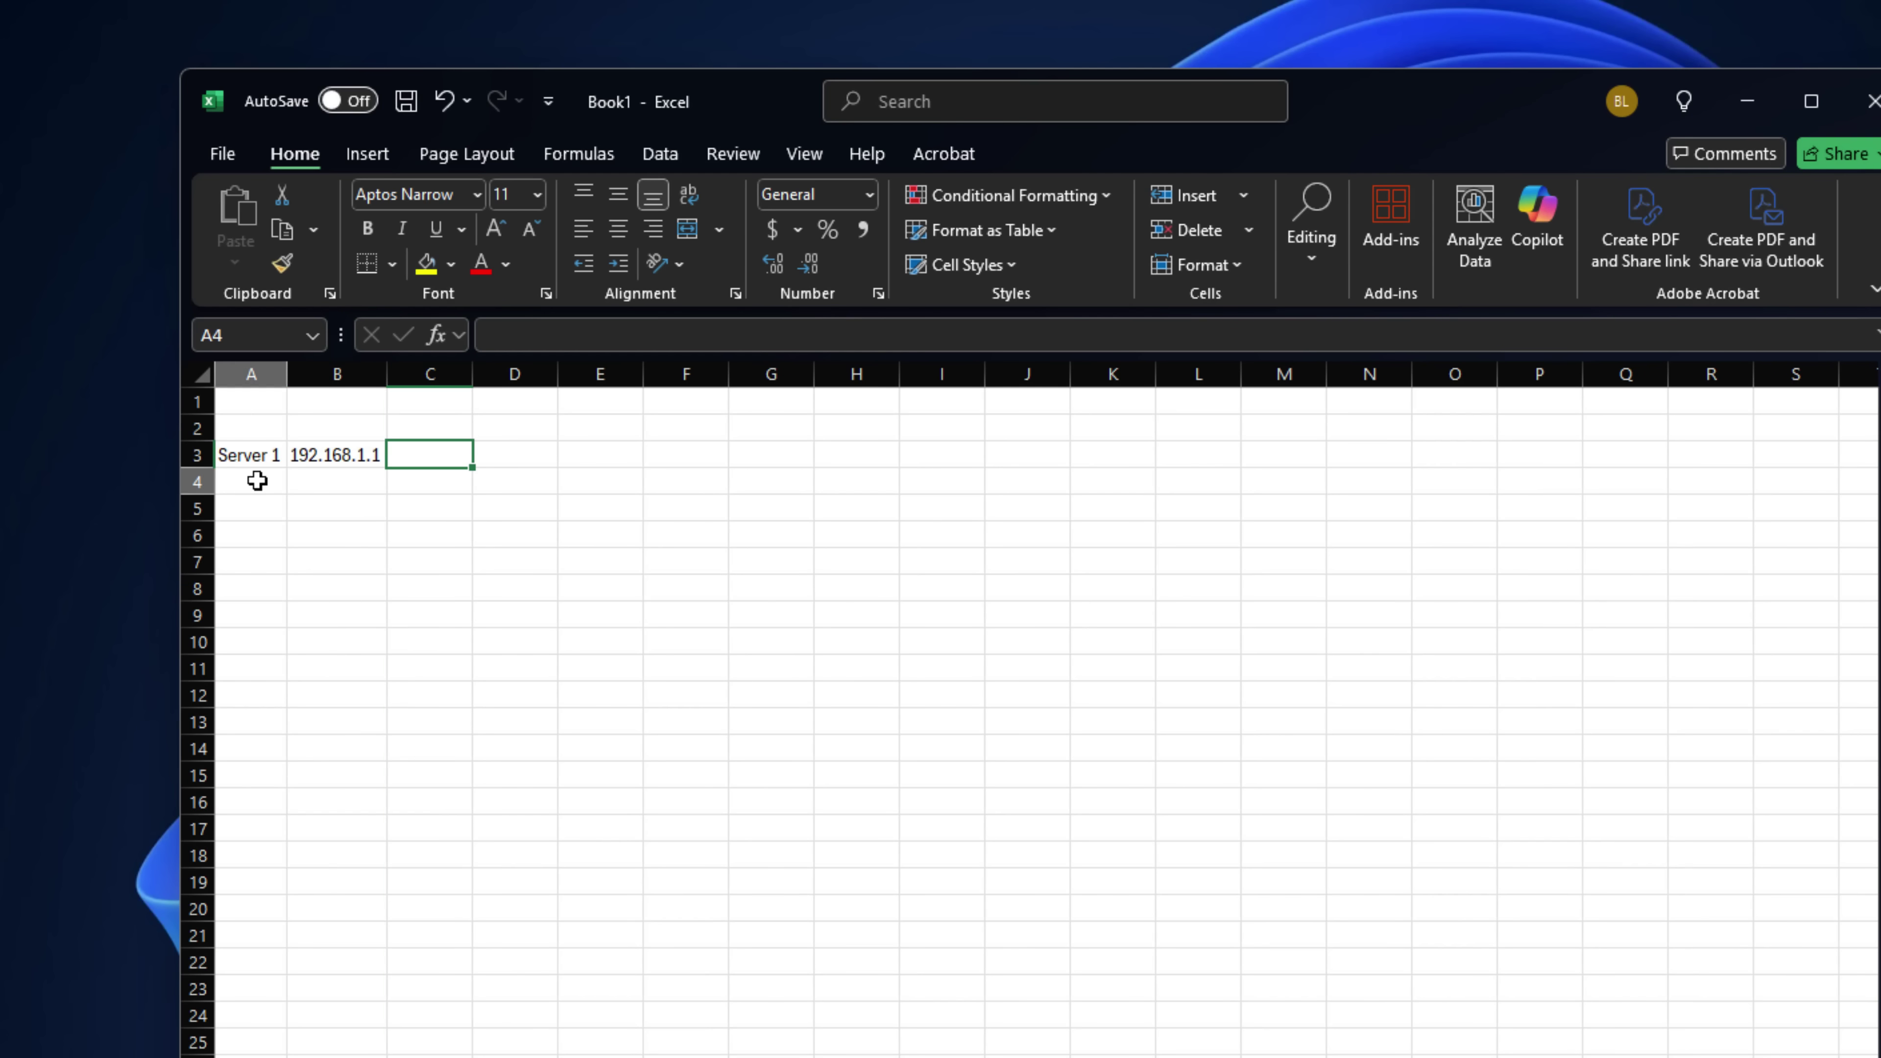
pyautogui.write('Server')
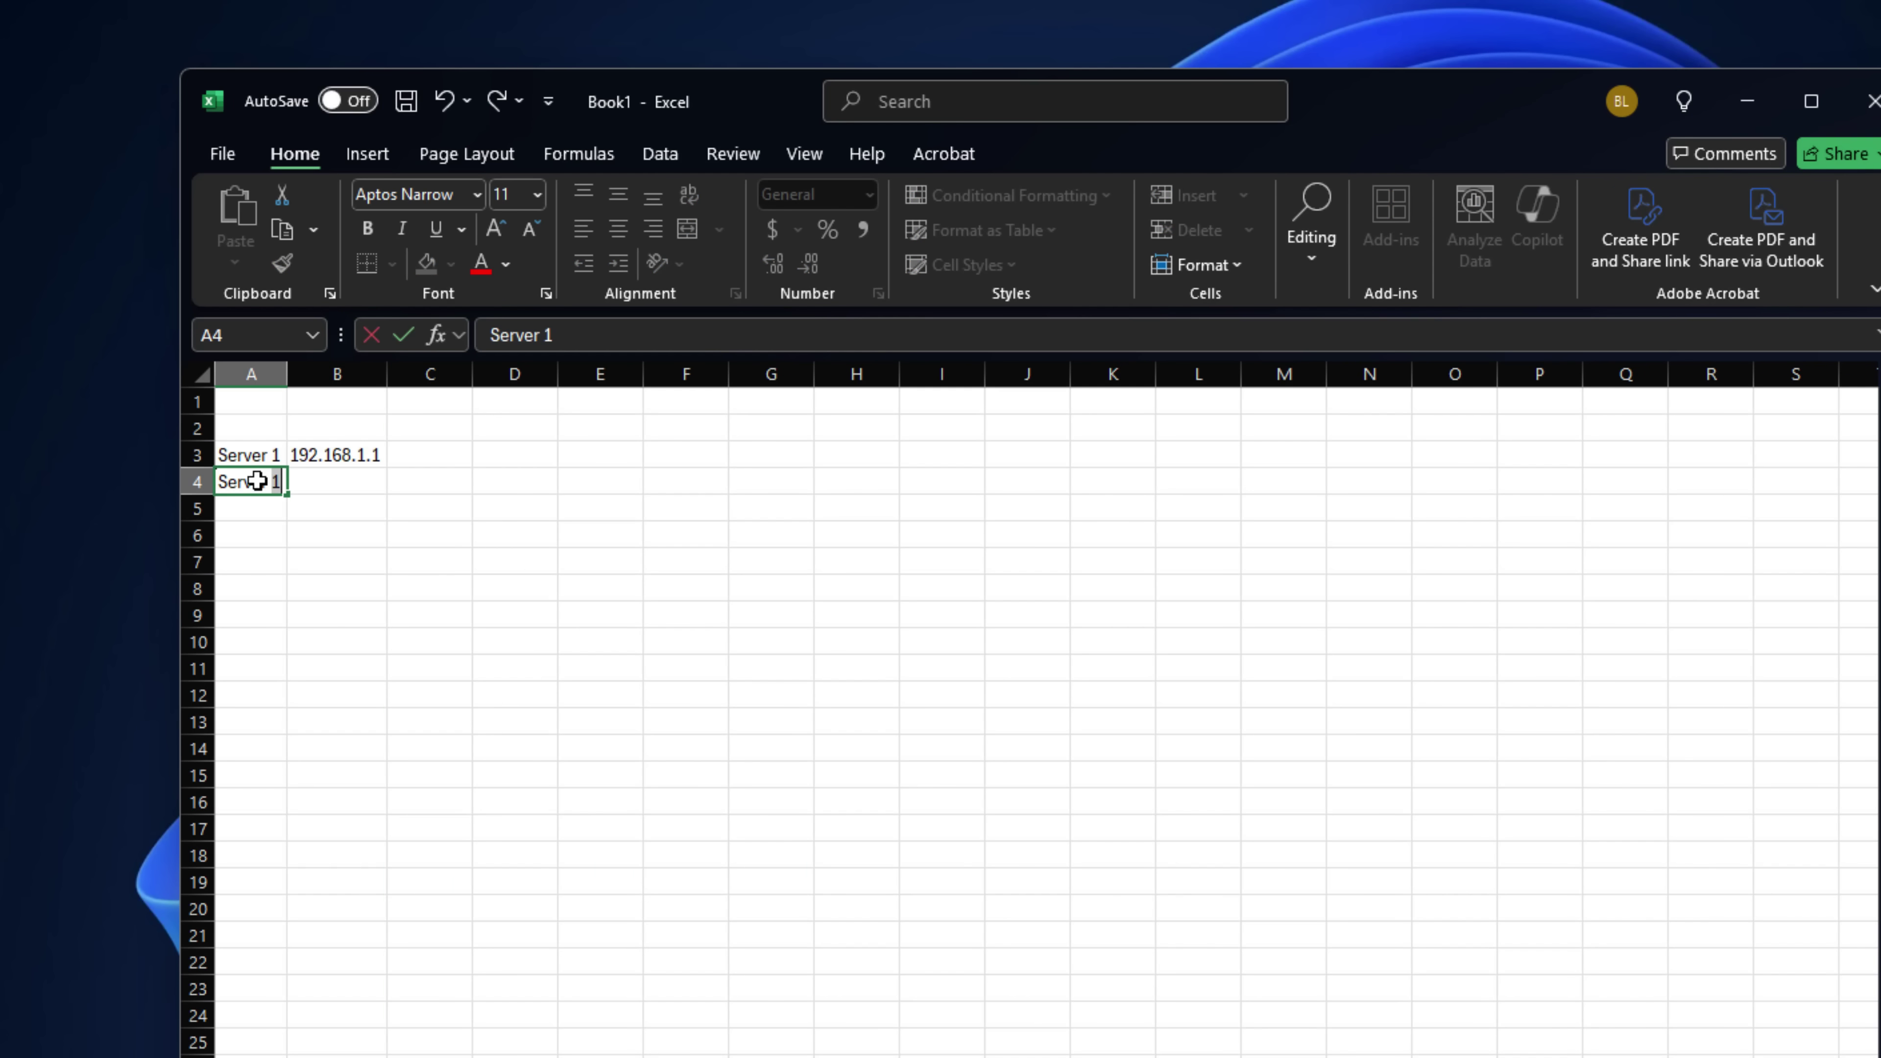
pyautogui.press('Tab')
# - Enter 19 in B4, then scroll the 10.2.22.0/24 IP table past 10.2.22.113
pyautogui.write('19')
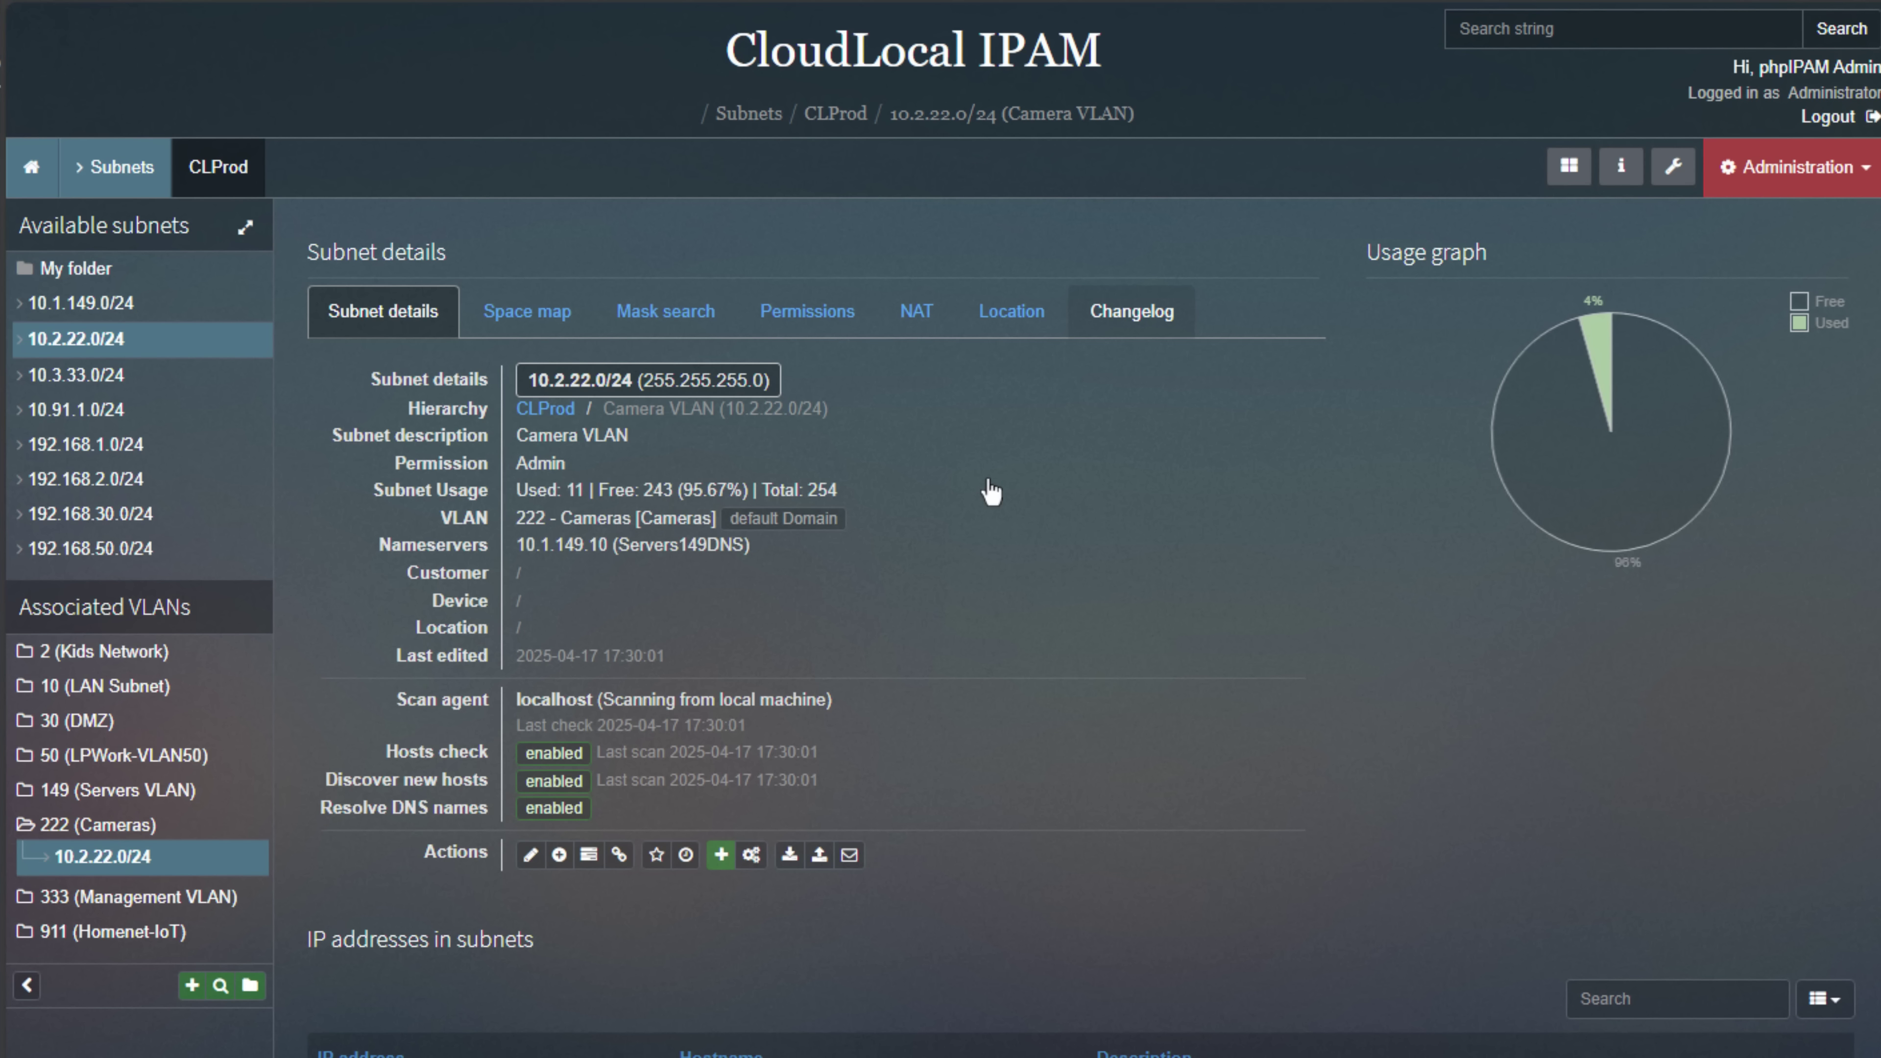
pyautogui.scroll(-2, 891, 567)
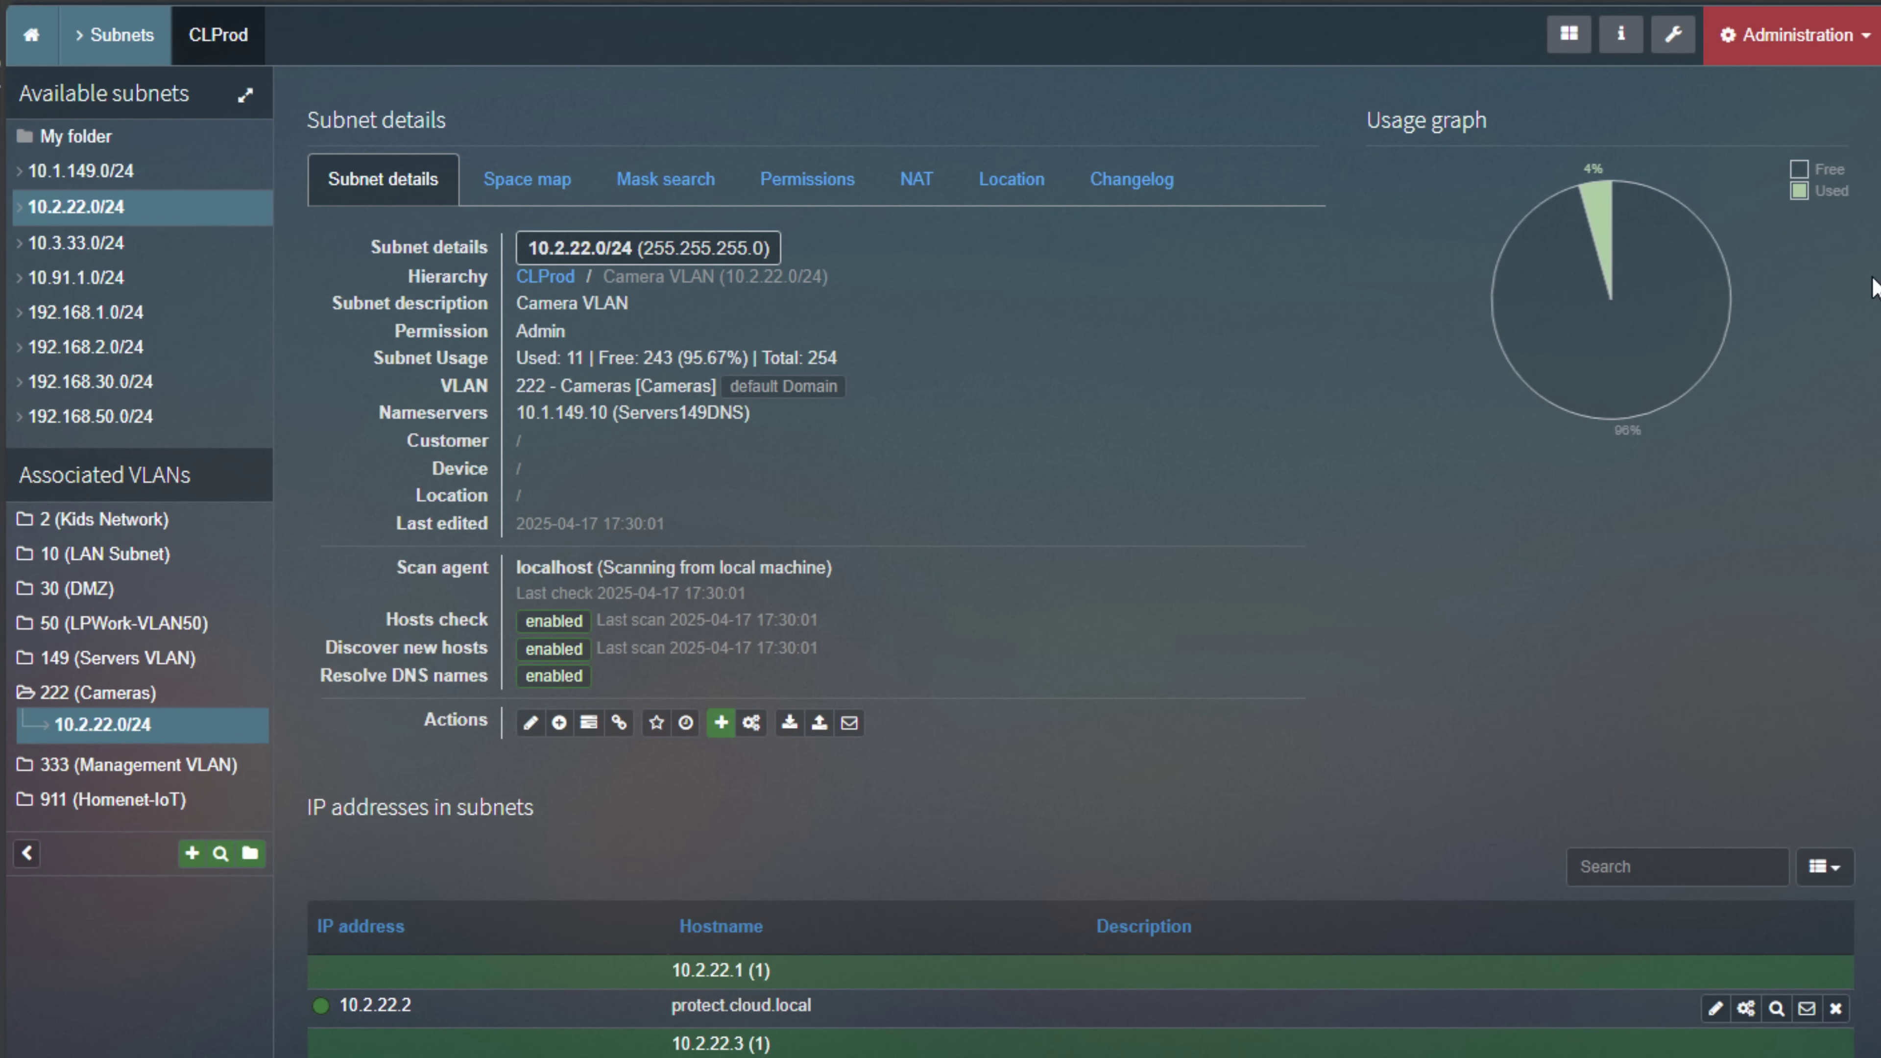
pyautogui.scroll(-1, 1874, 289)
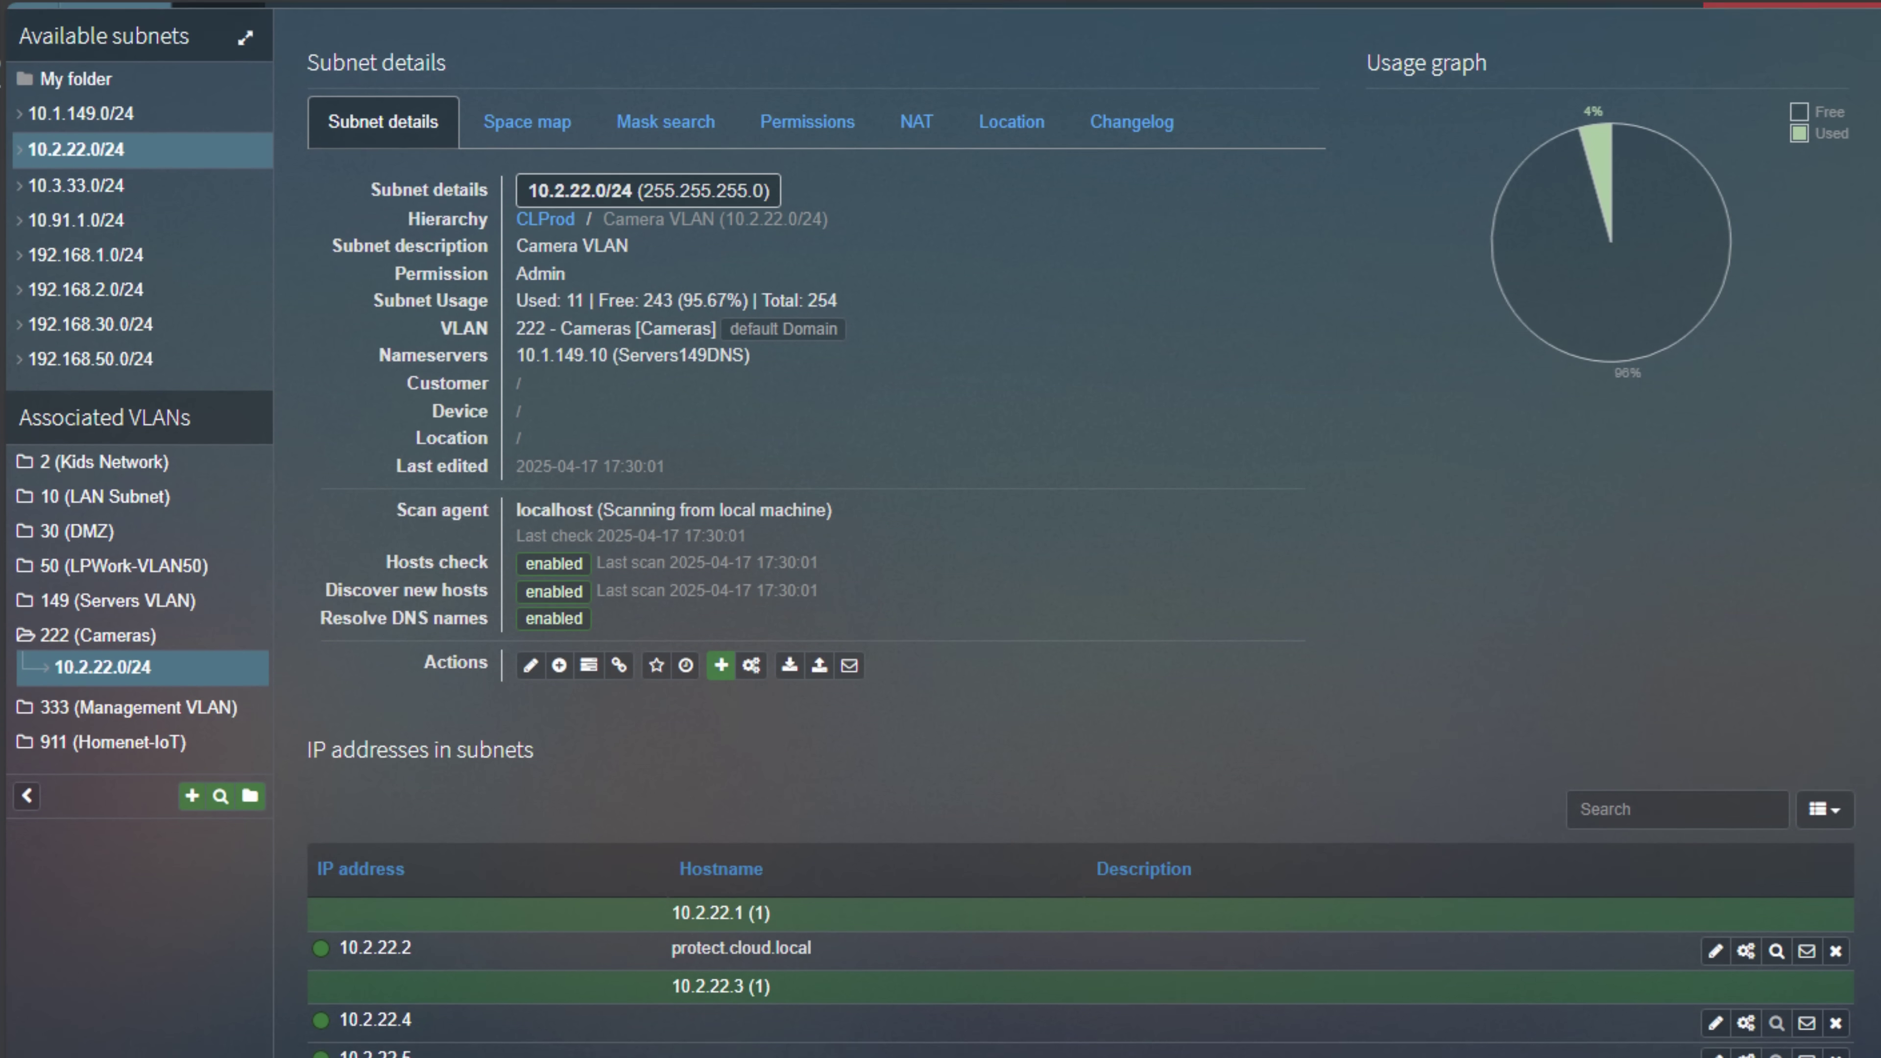
pyautogui.scroll(-5, 941, 530)
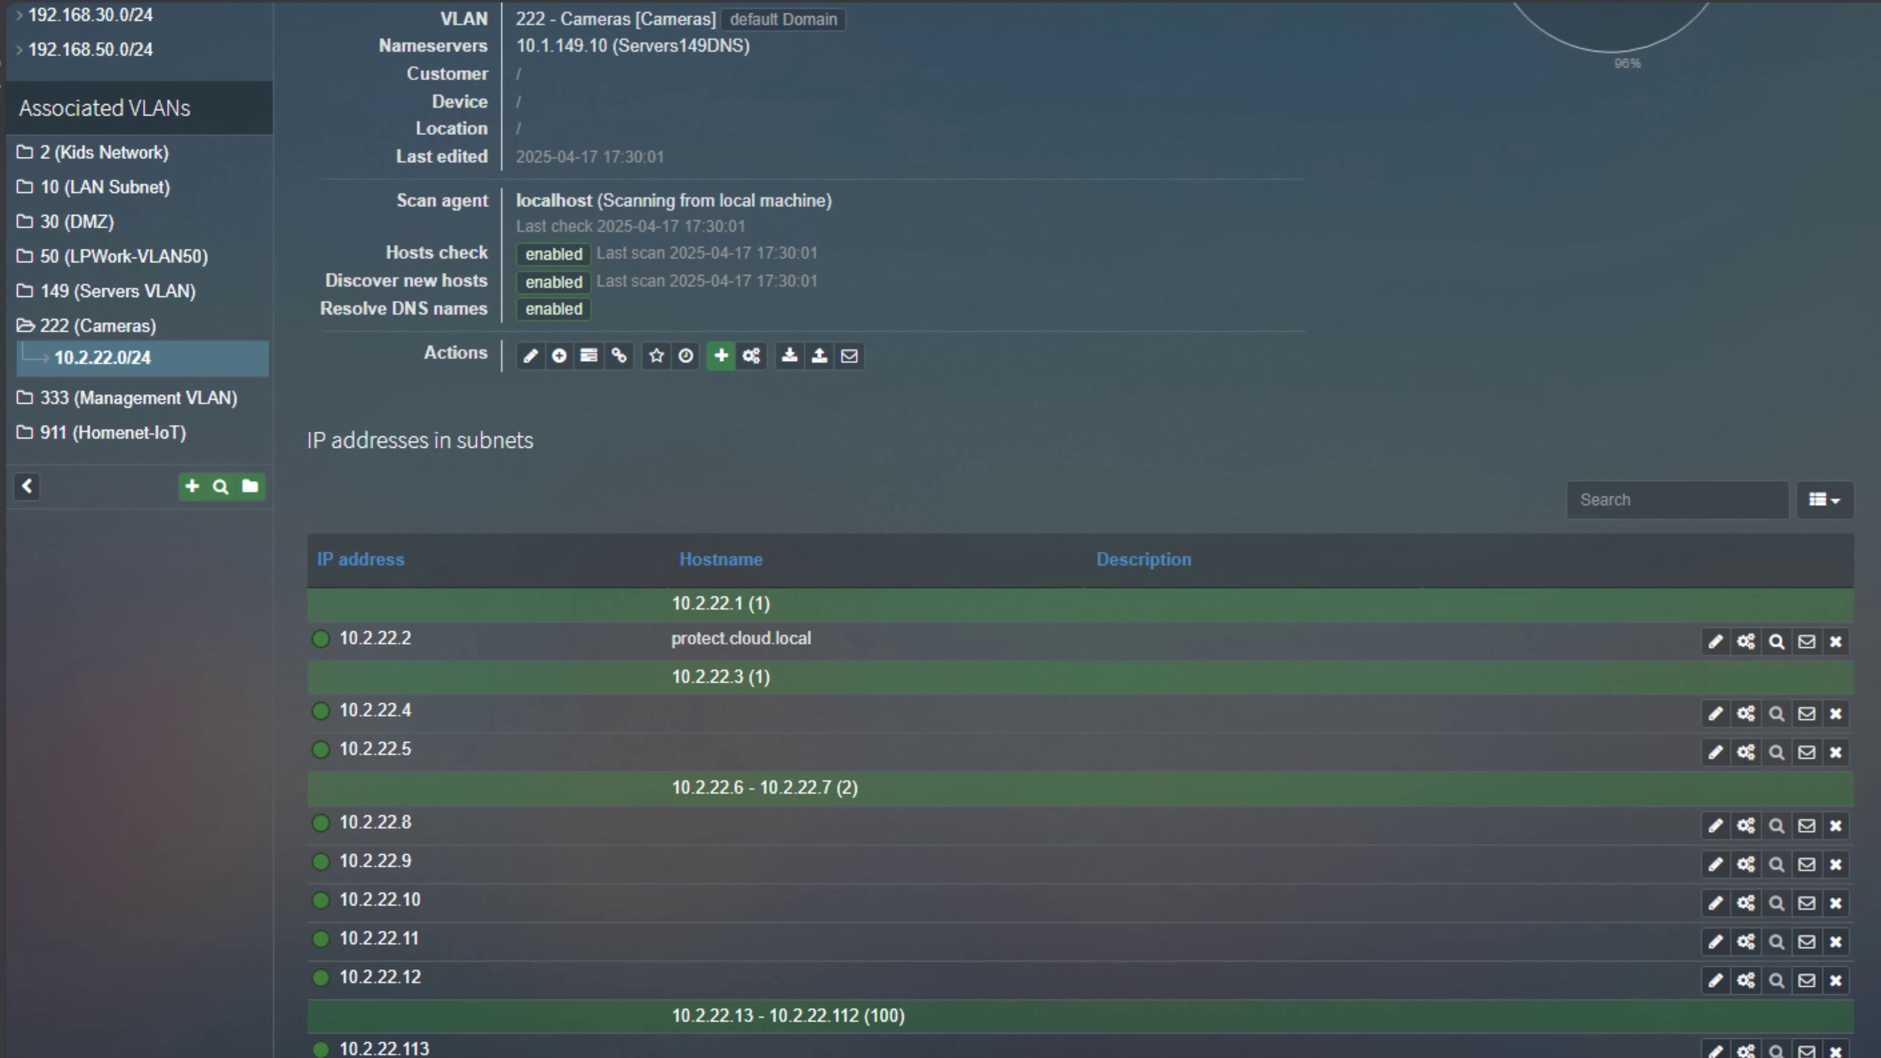
pyautogui.scroll(-1, 941, 529)
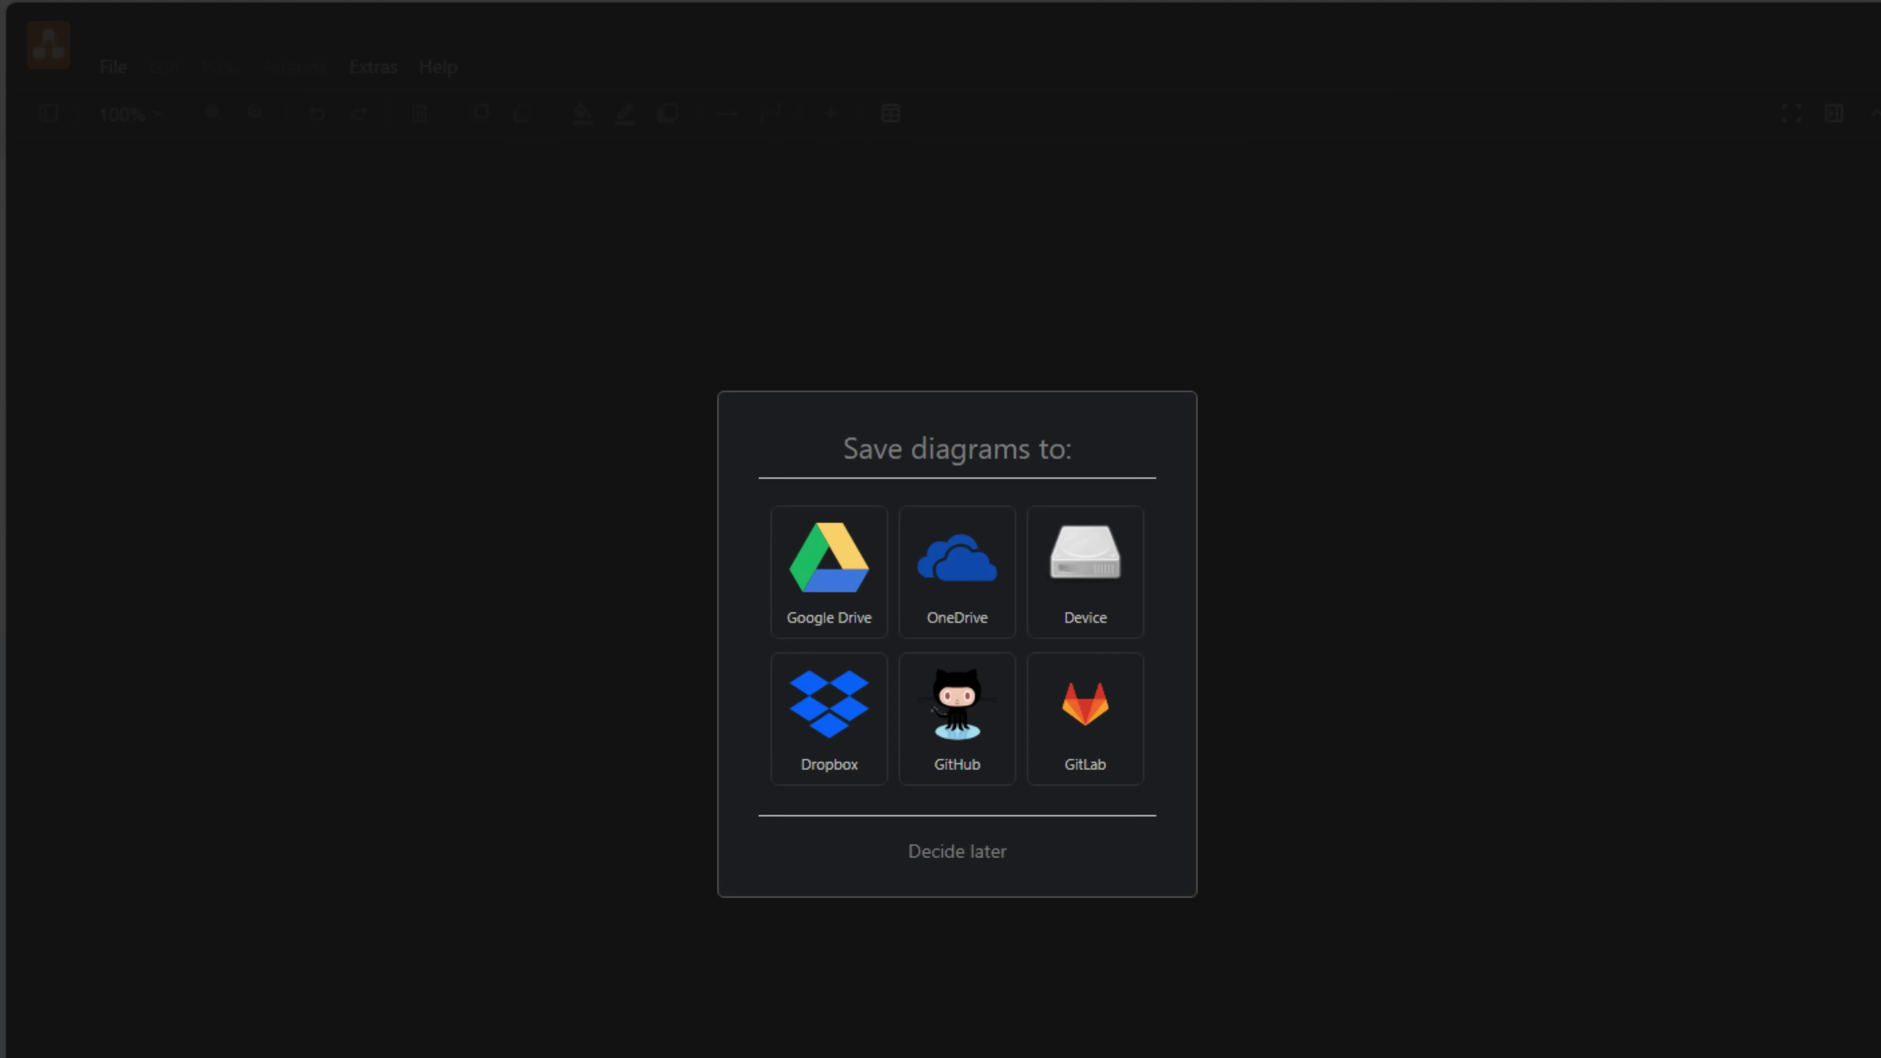
# - Defer the save location and drop a square onto the new diagram canvas
pyautogui.click(952, 860)
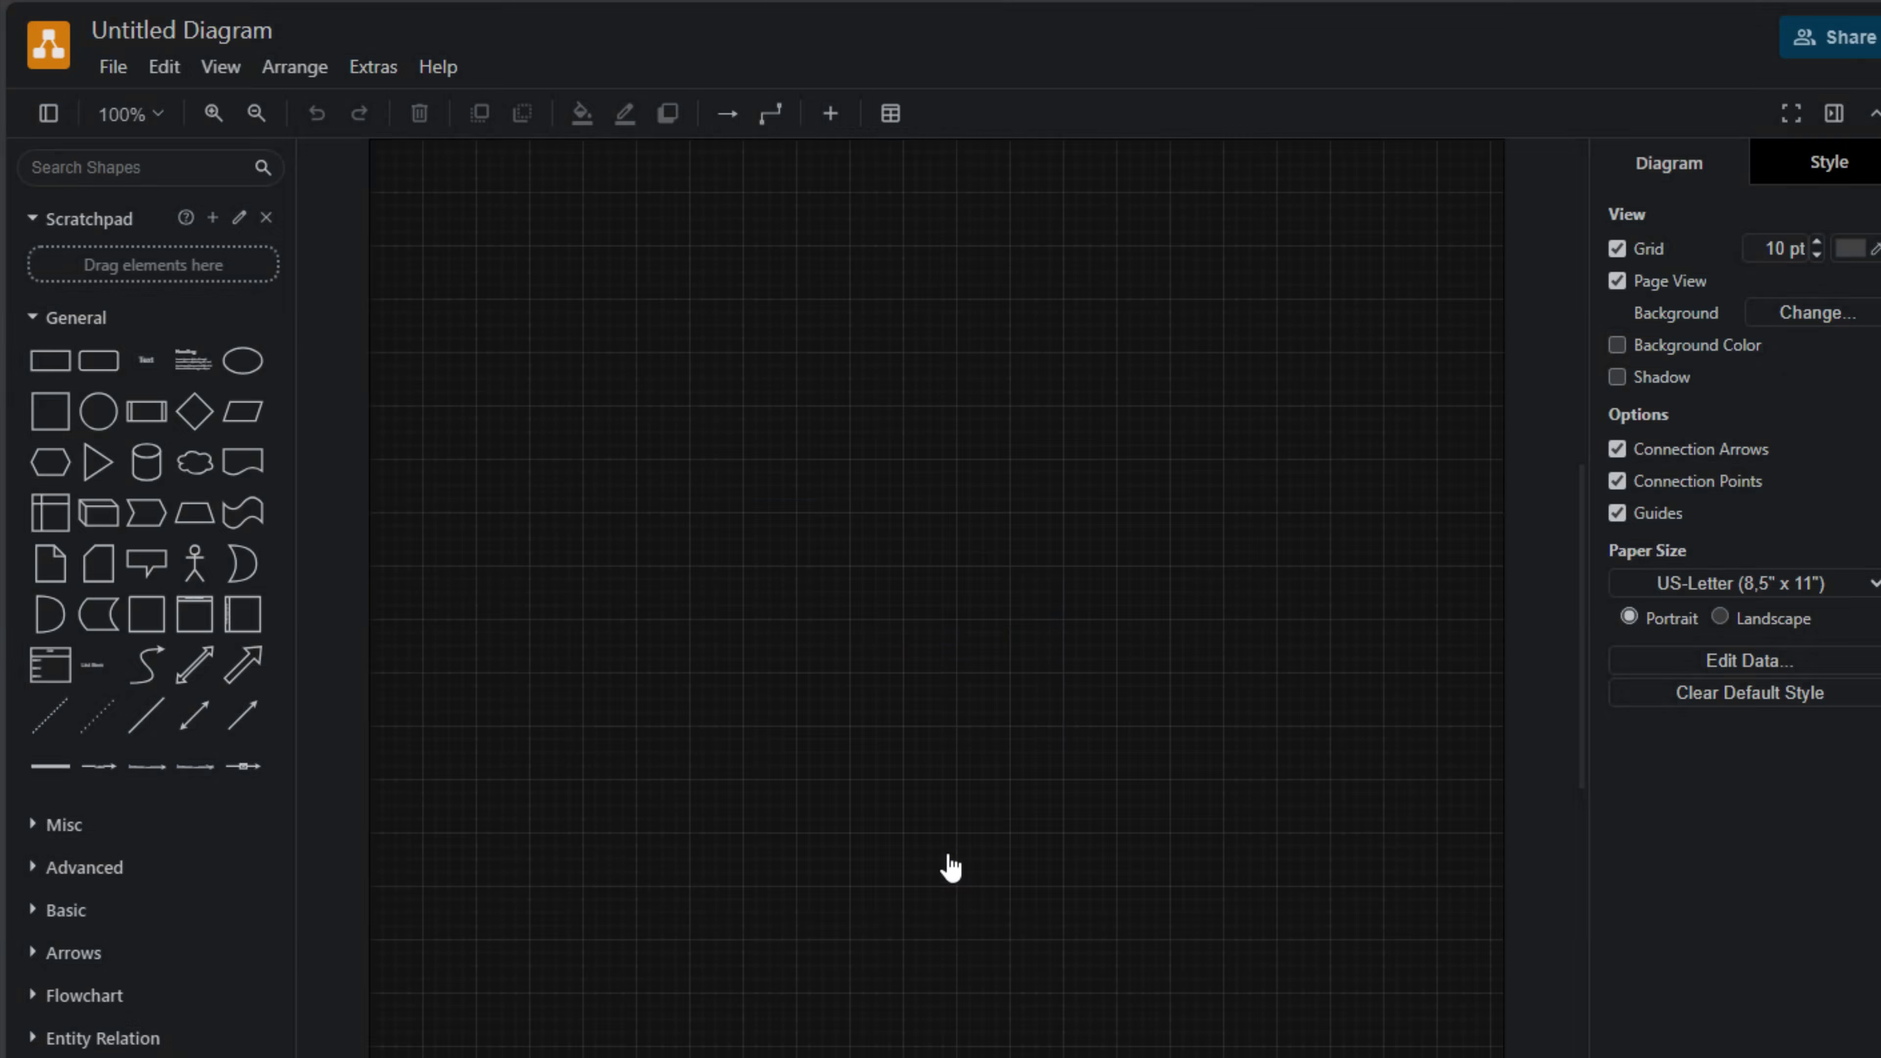
pyautogui.moveTo(49, 411); pyautogui.dragTo(793, 481)
pyautogui.click(958, 569)
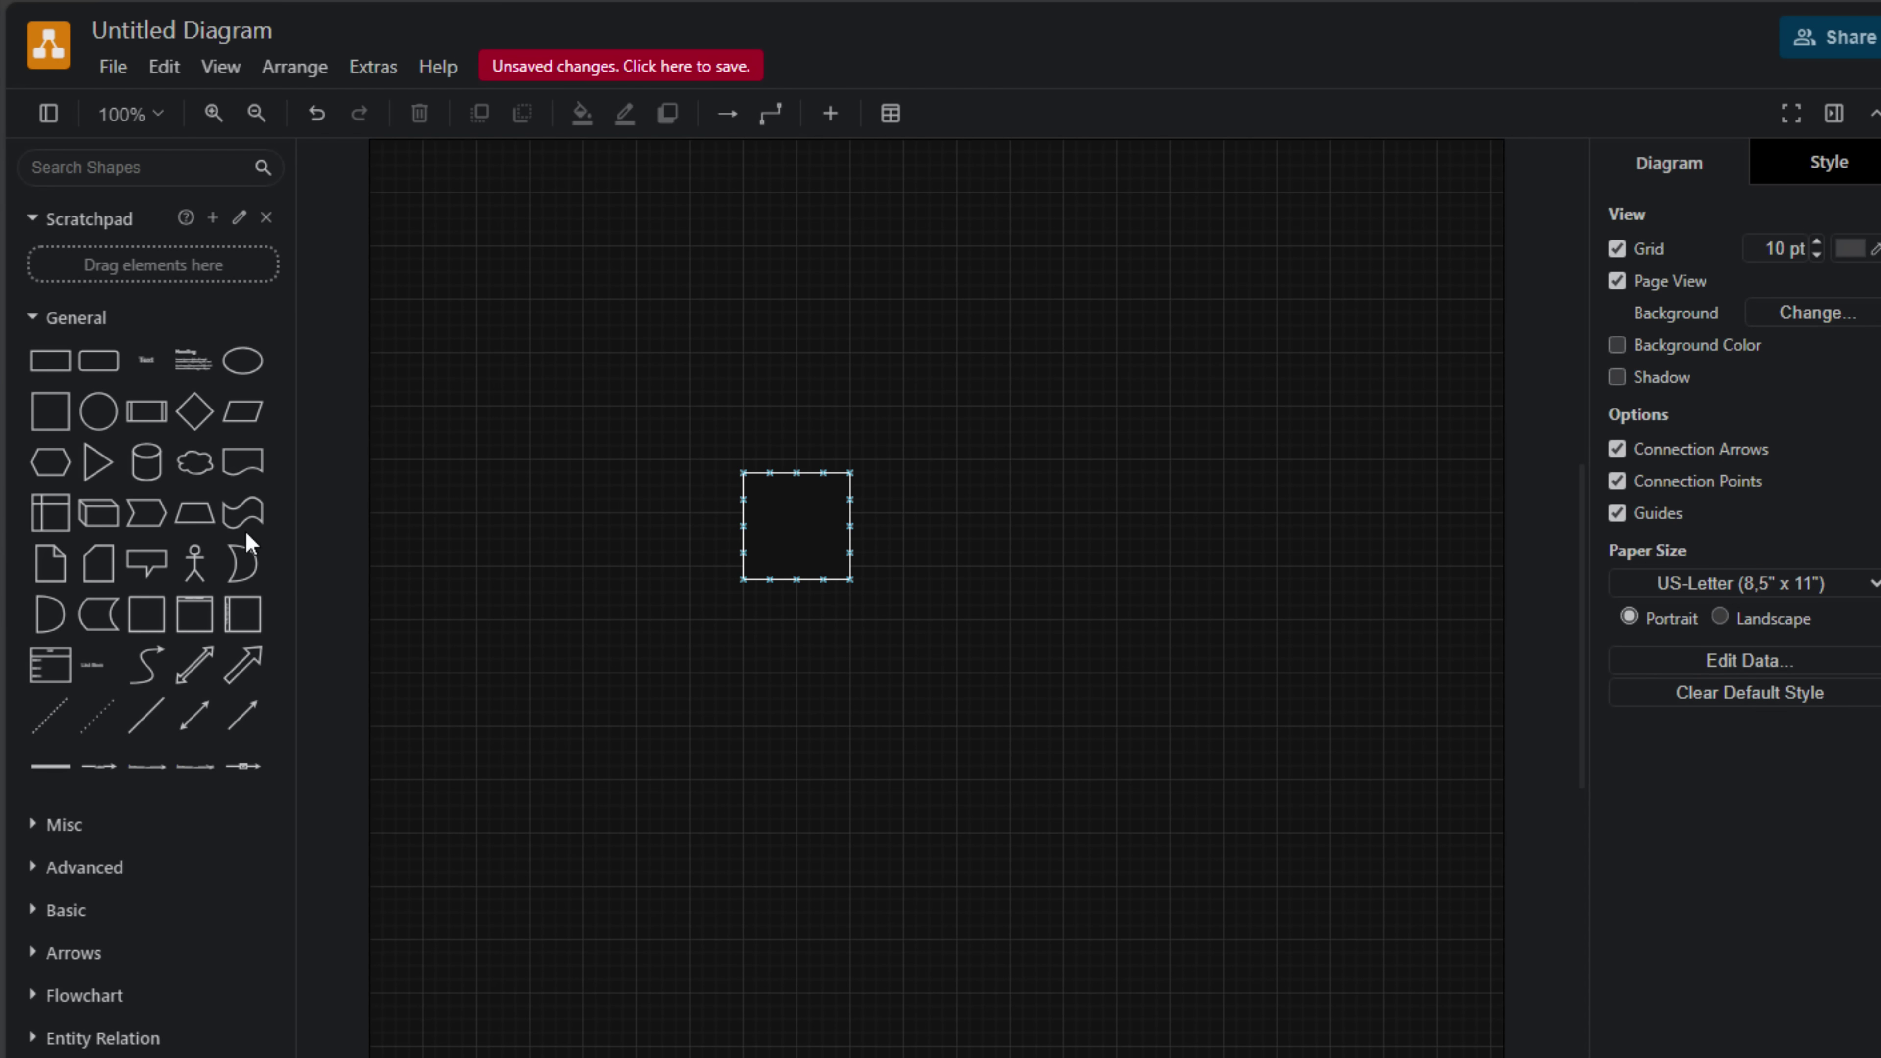
# - Add an ellipse above the square and begin editing its label
pyautogui.moveTo(222, 367); pyautogui.dragTo(858, 254)
pyautogui.click(1041, 307)
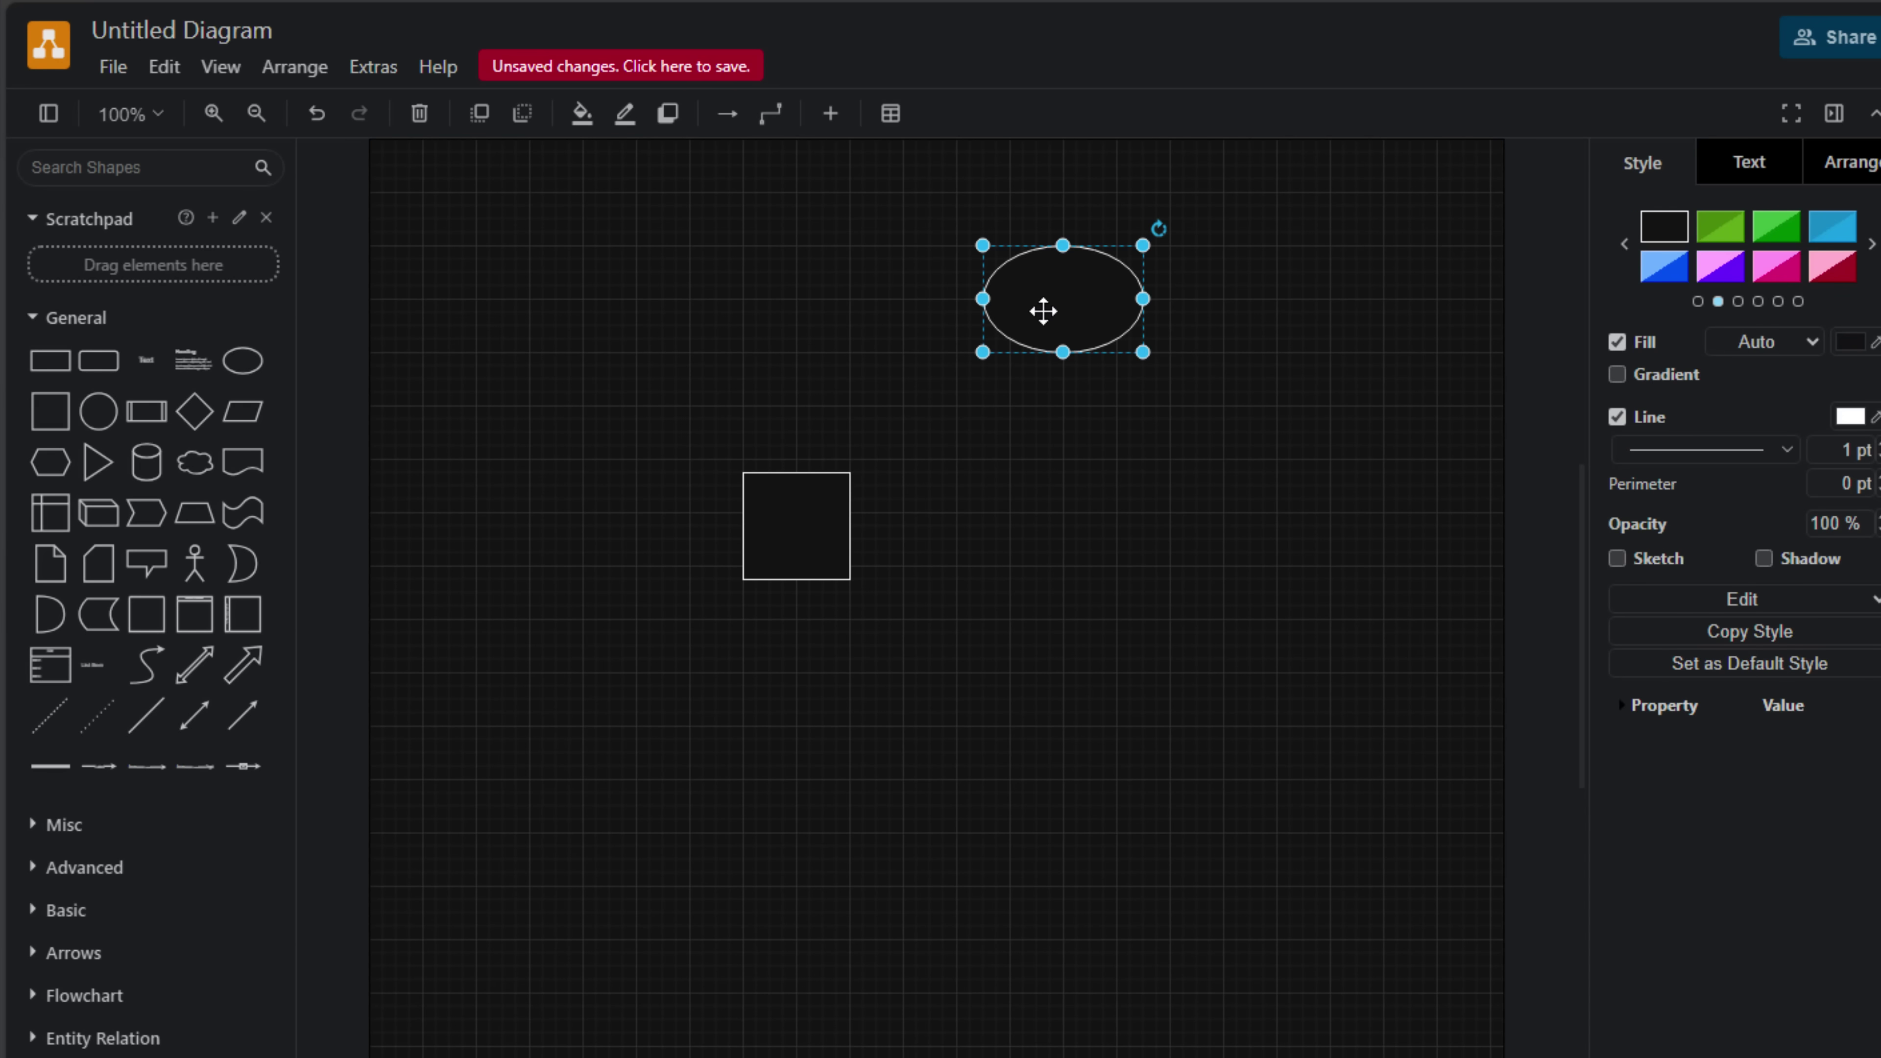
pyautogui.doubleClick(1042, 307)
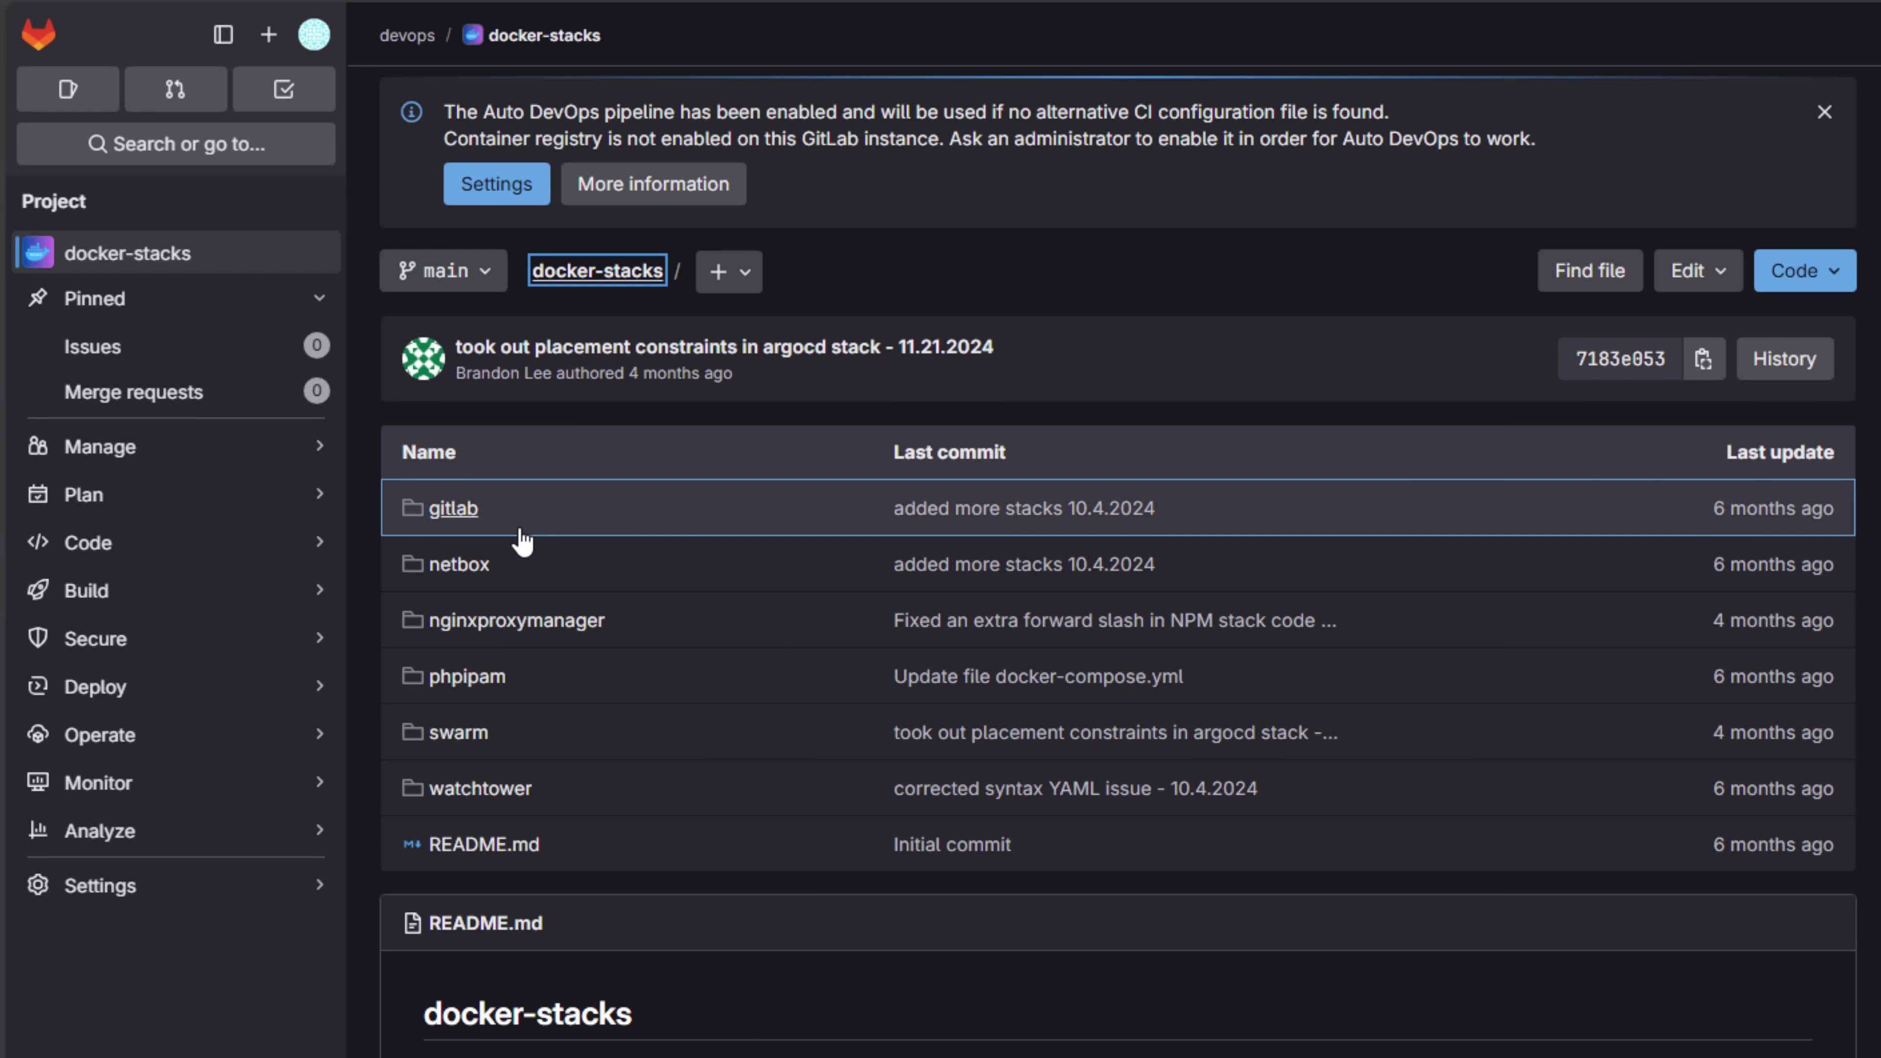
# - Navigate docker-stacks to swarm/freshrss and open docker-compose.yml
pyautogui.scroll(-3, 525, 537)
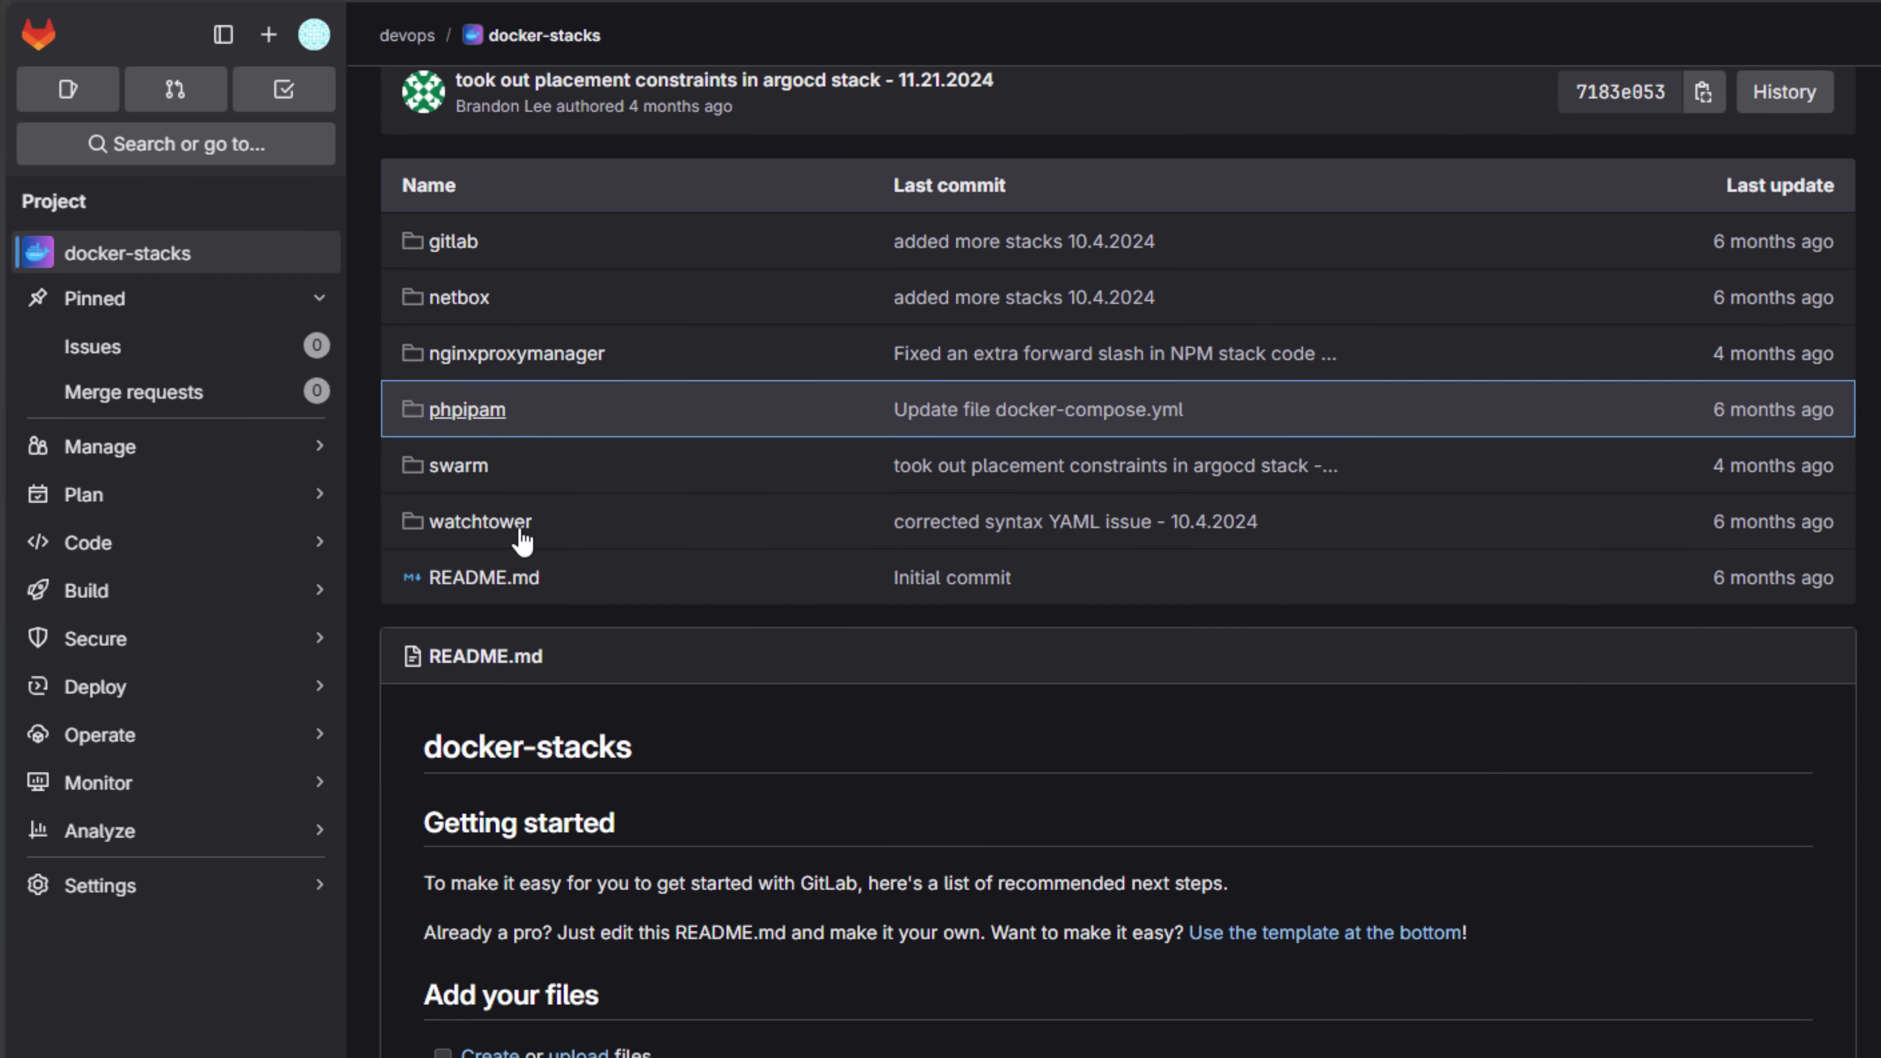
pyautogui.click(460, 468)
pyautogui.press('Down')
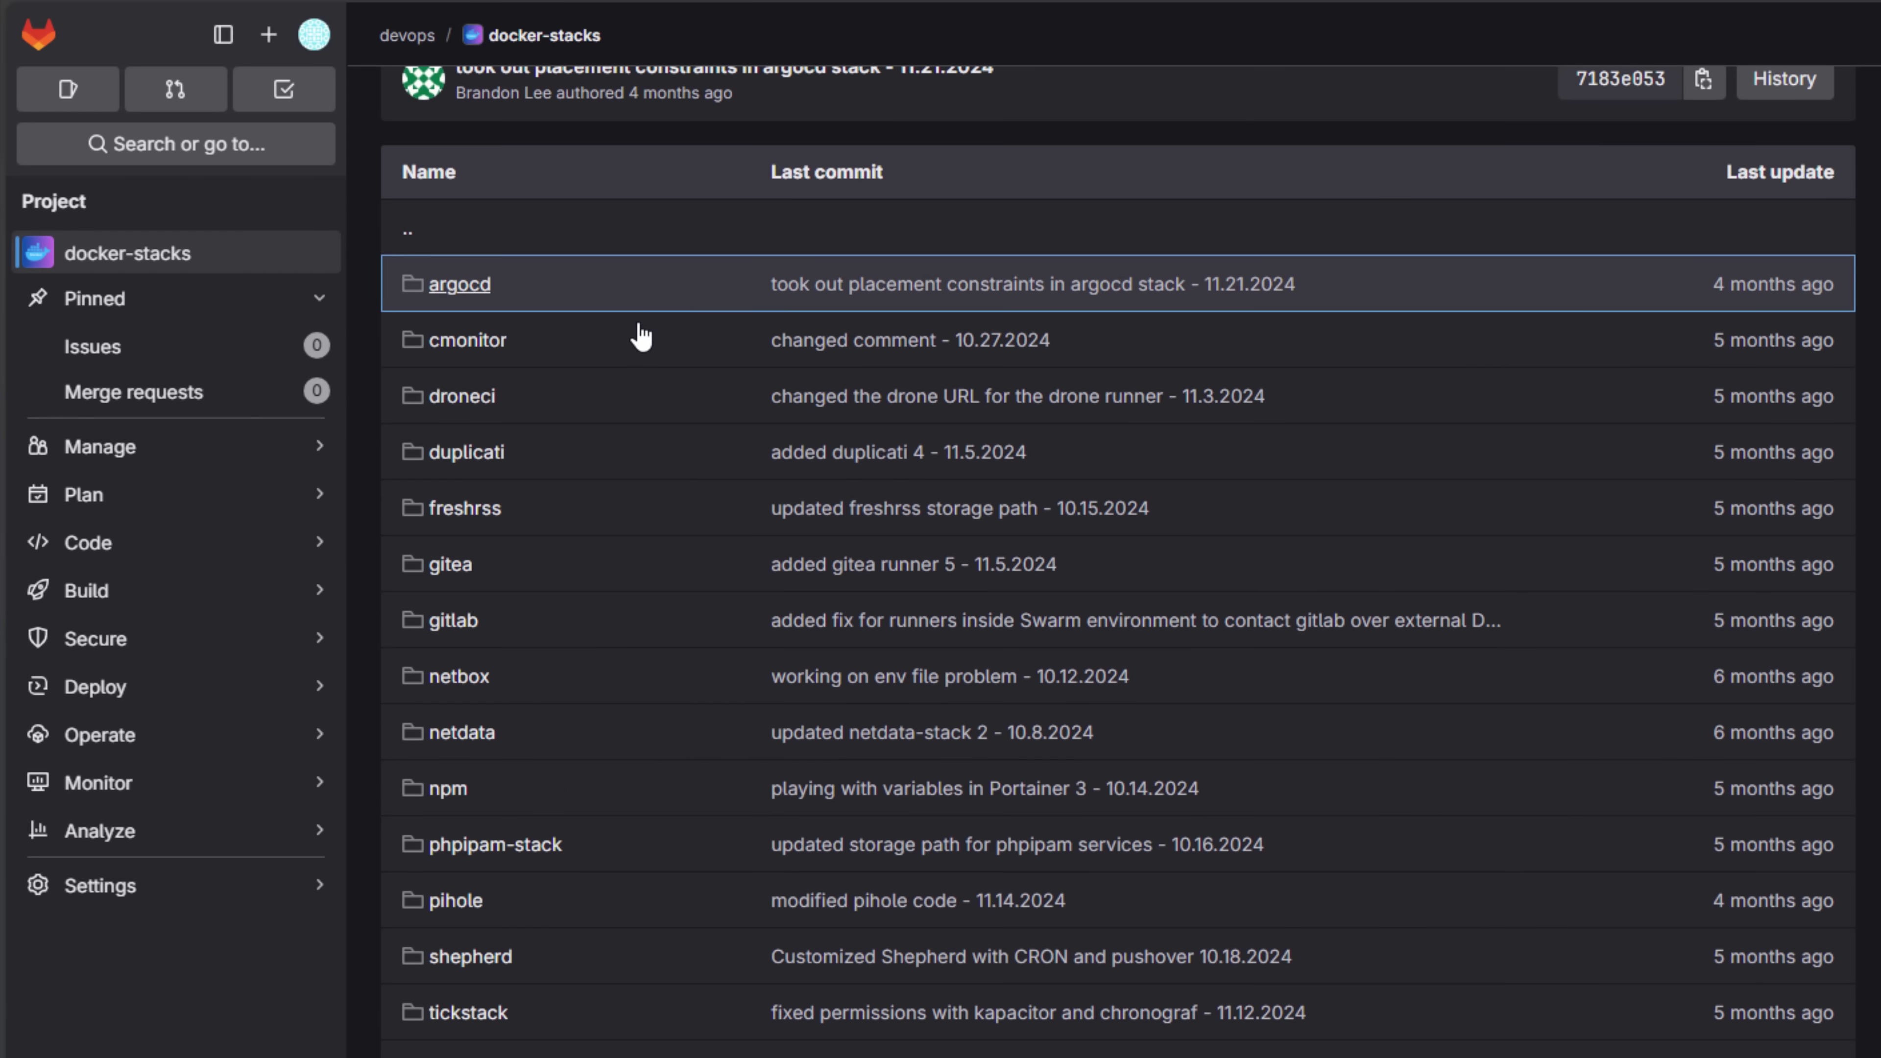
pyautogui.press('Down')
pyautogui.click(475, 511)
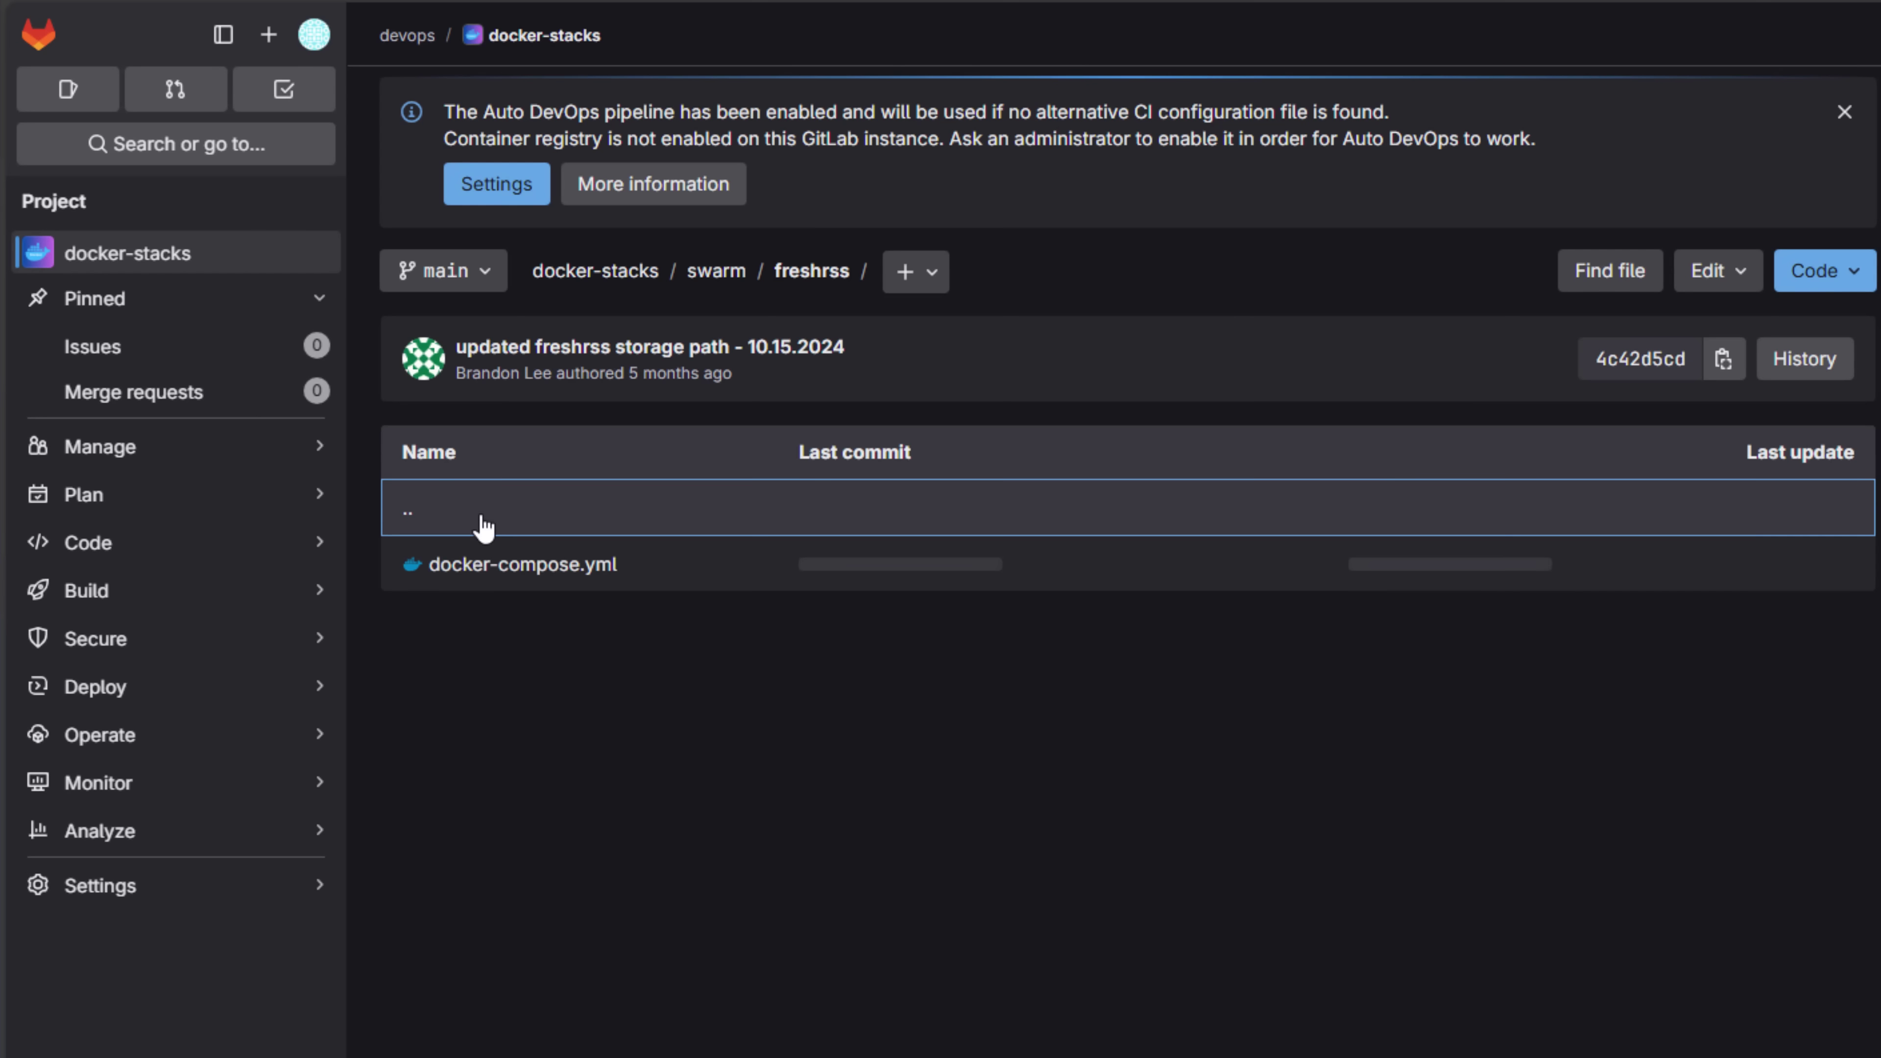
pyautogui.click(555, 569)
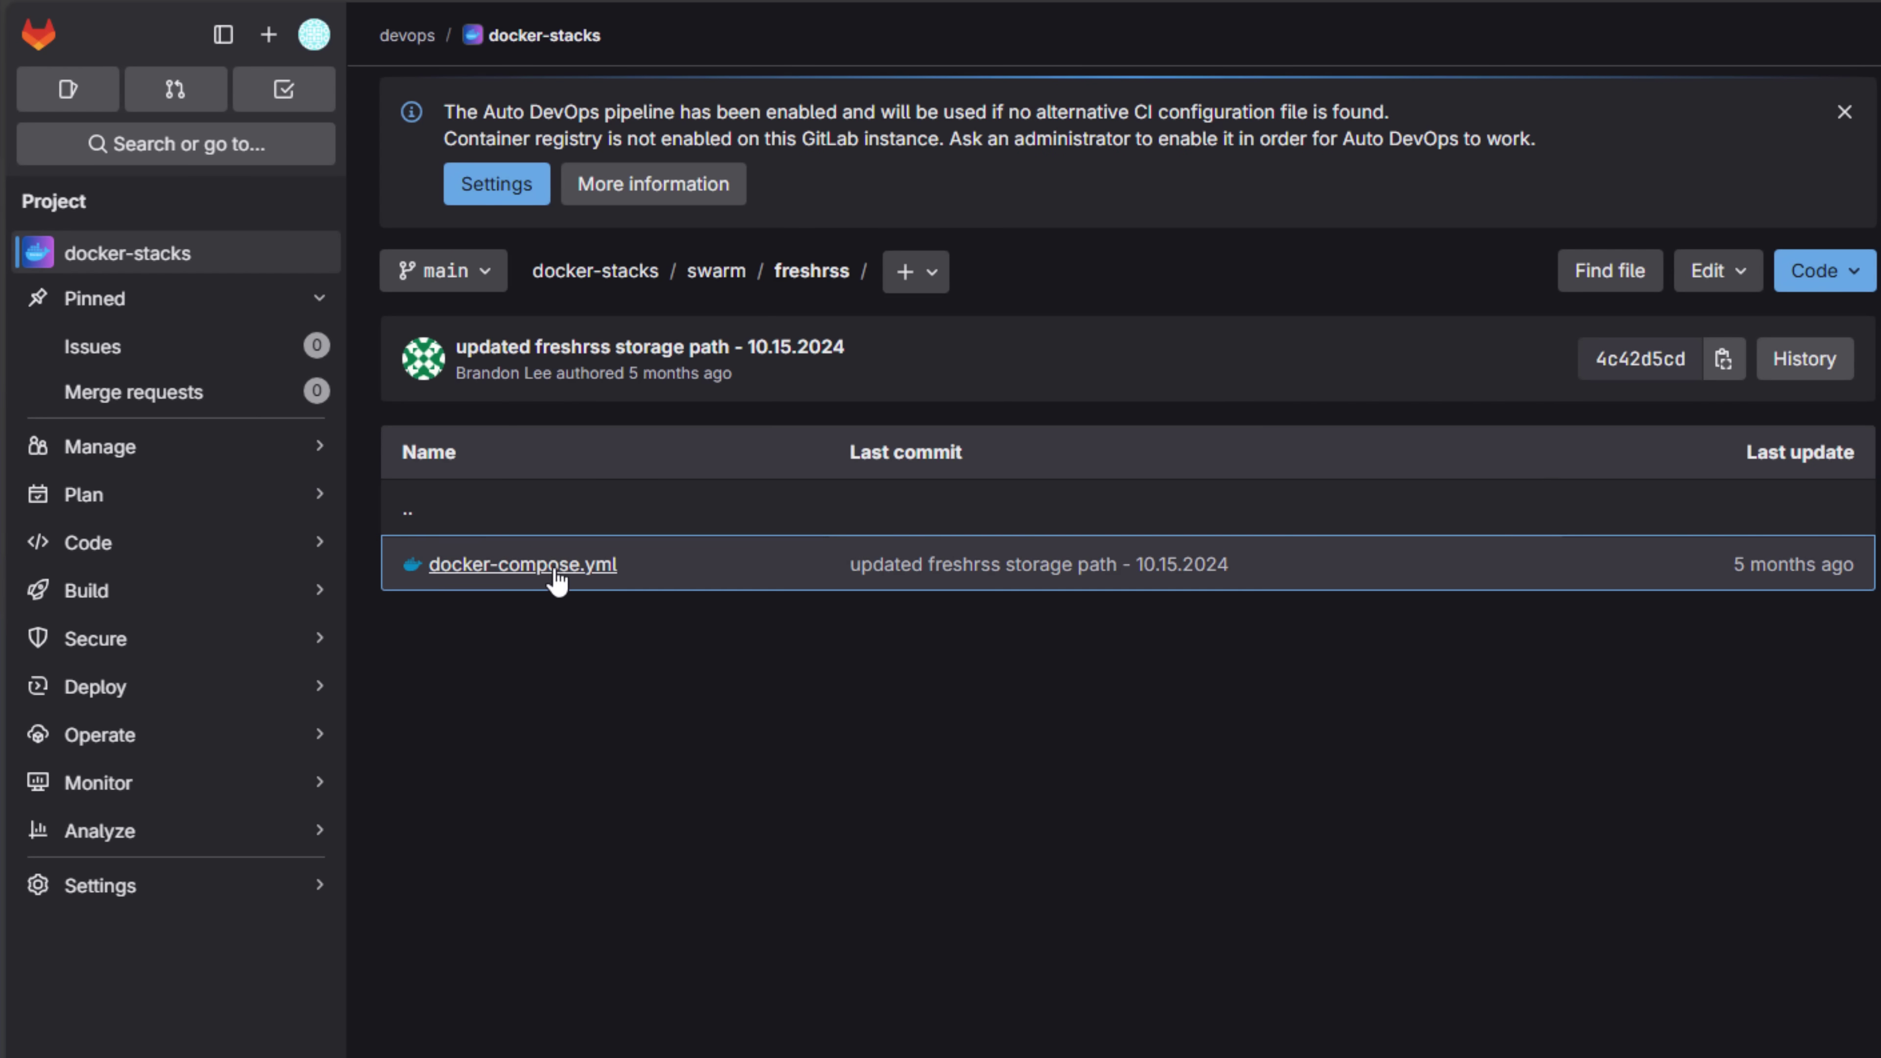
pyautogui.click(491, 573)
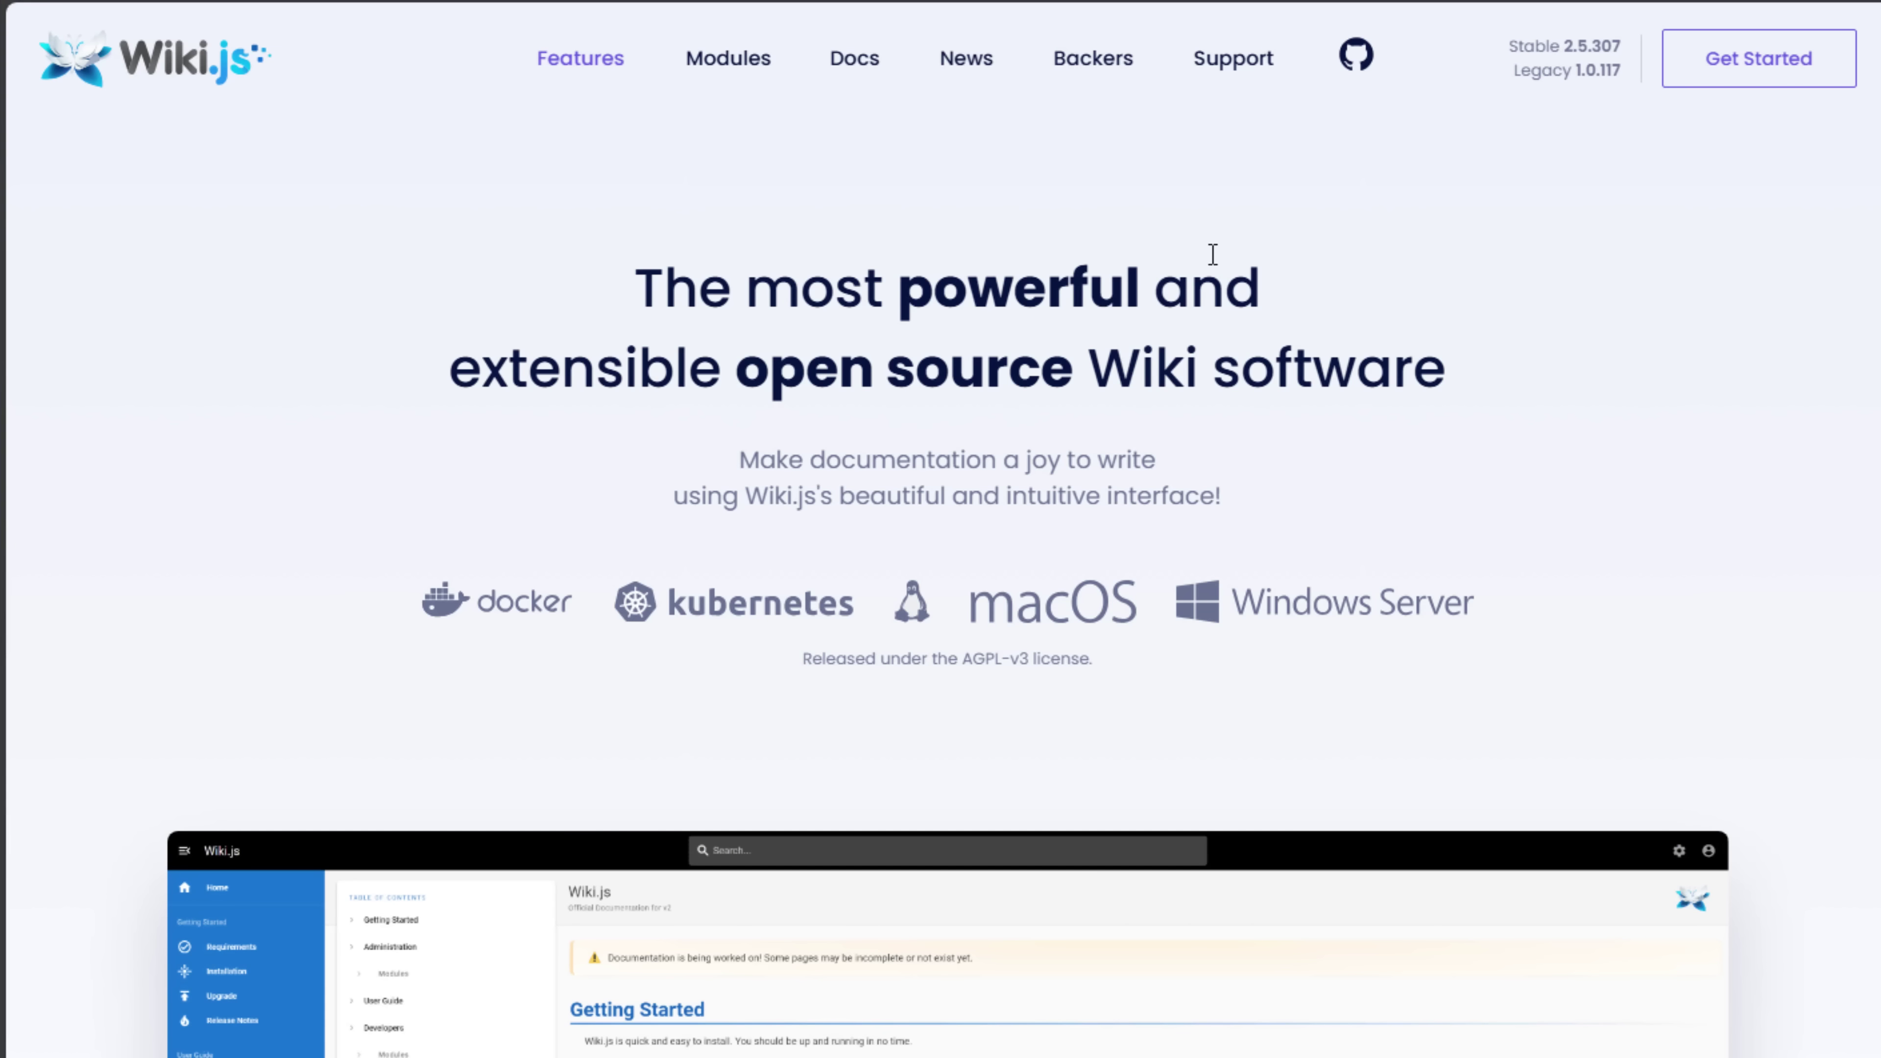
# - Scroll the Wiki.js homepage down to the example documentation screenshot
pyautogui.scroll(-10, 490, 159)
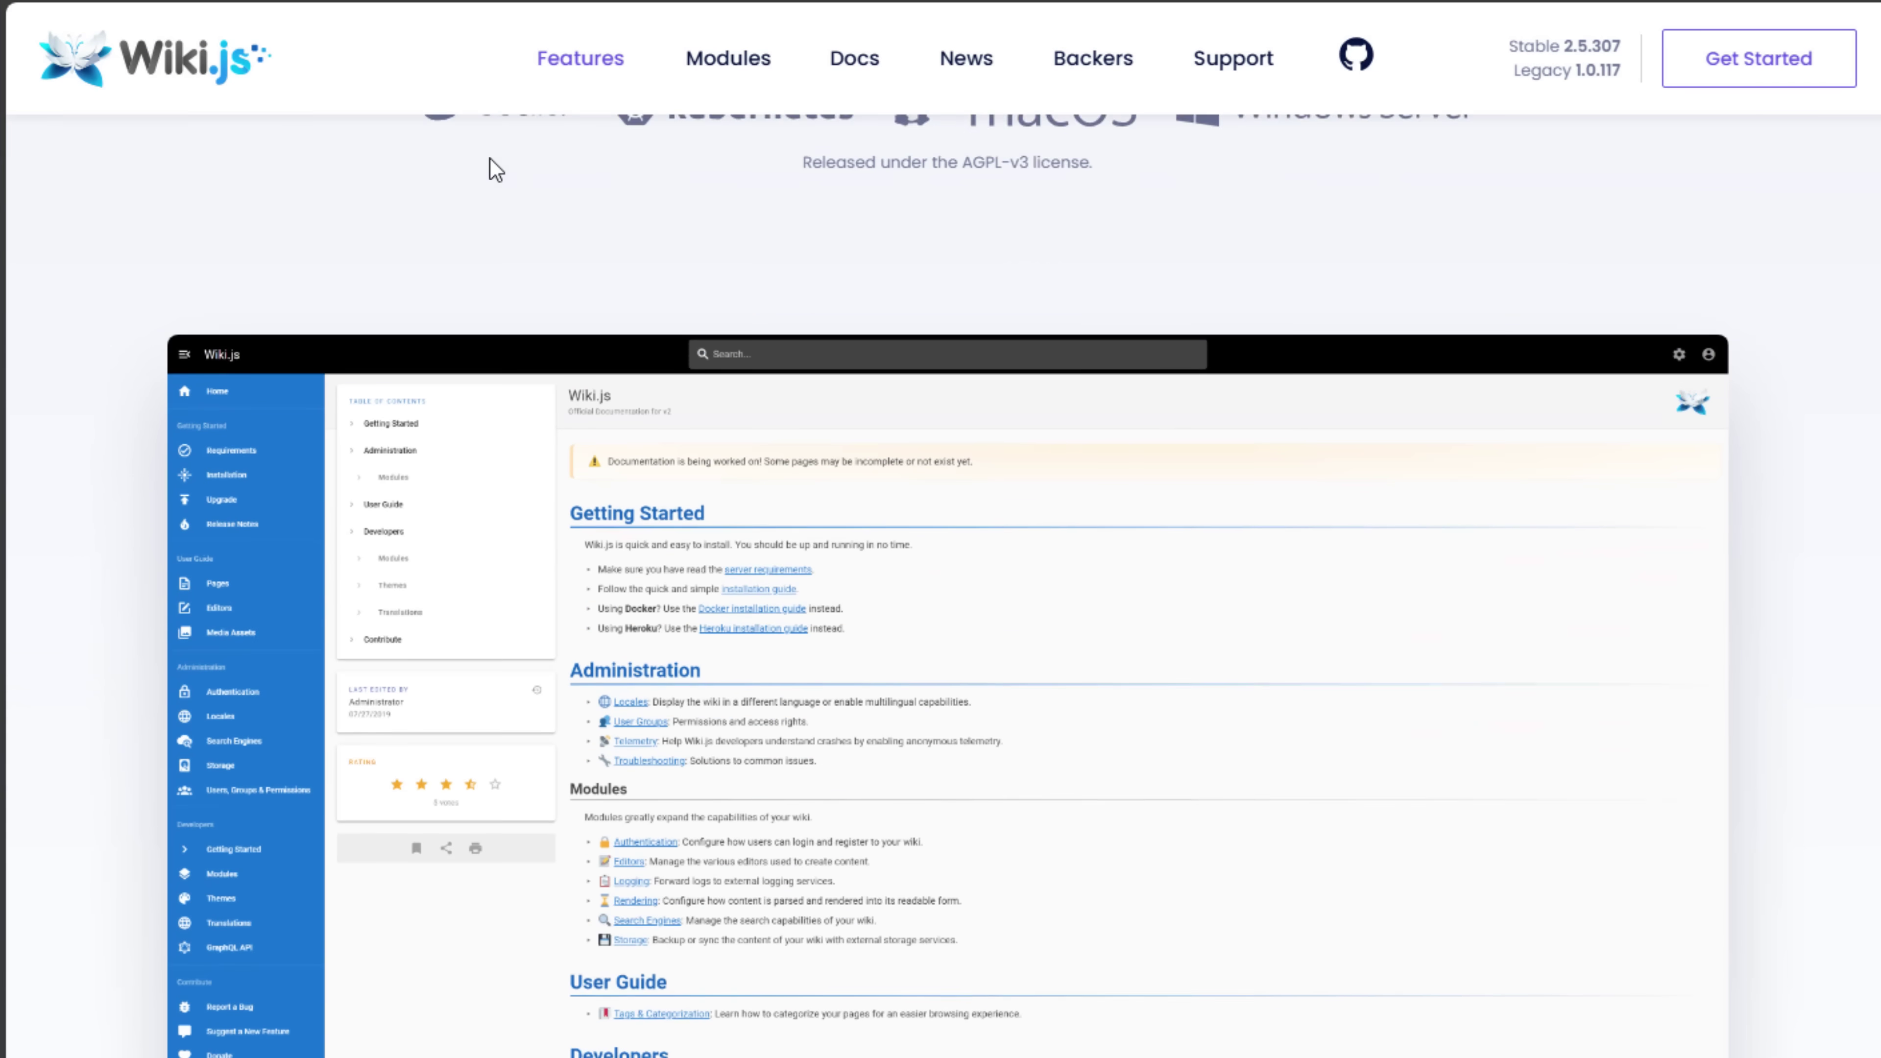
pyautogui.scroll(-2, 696, 52)
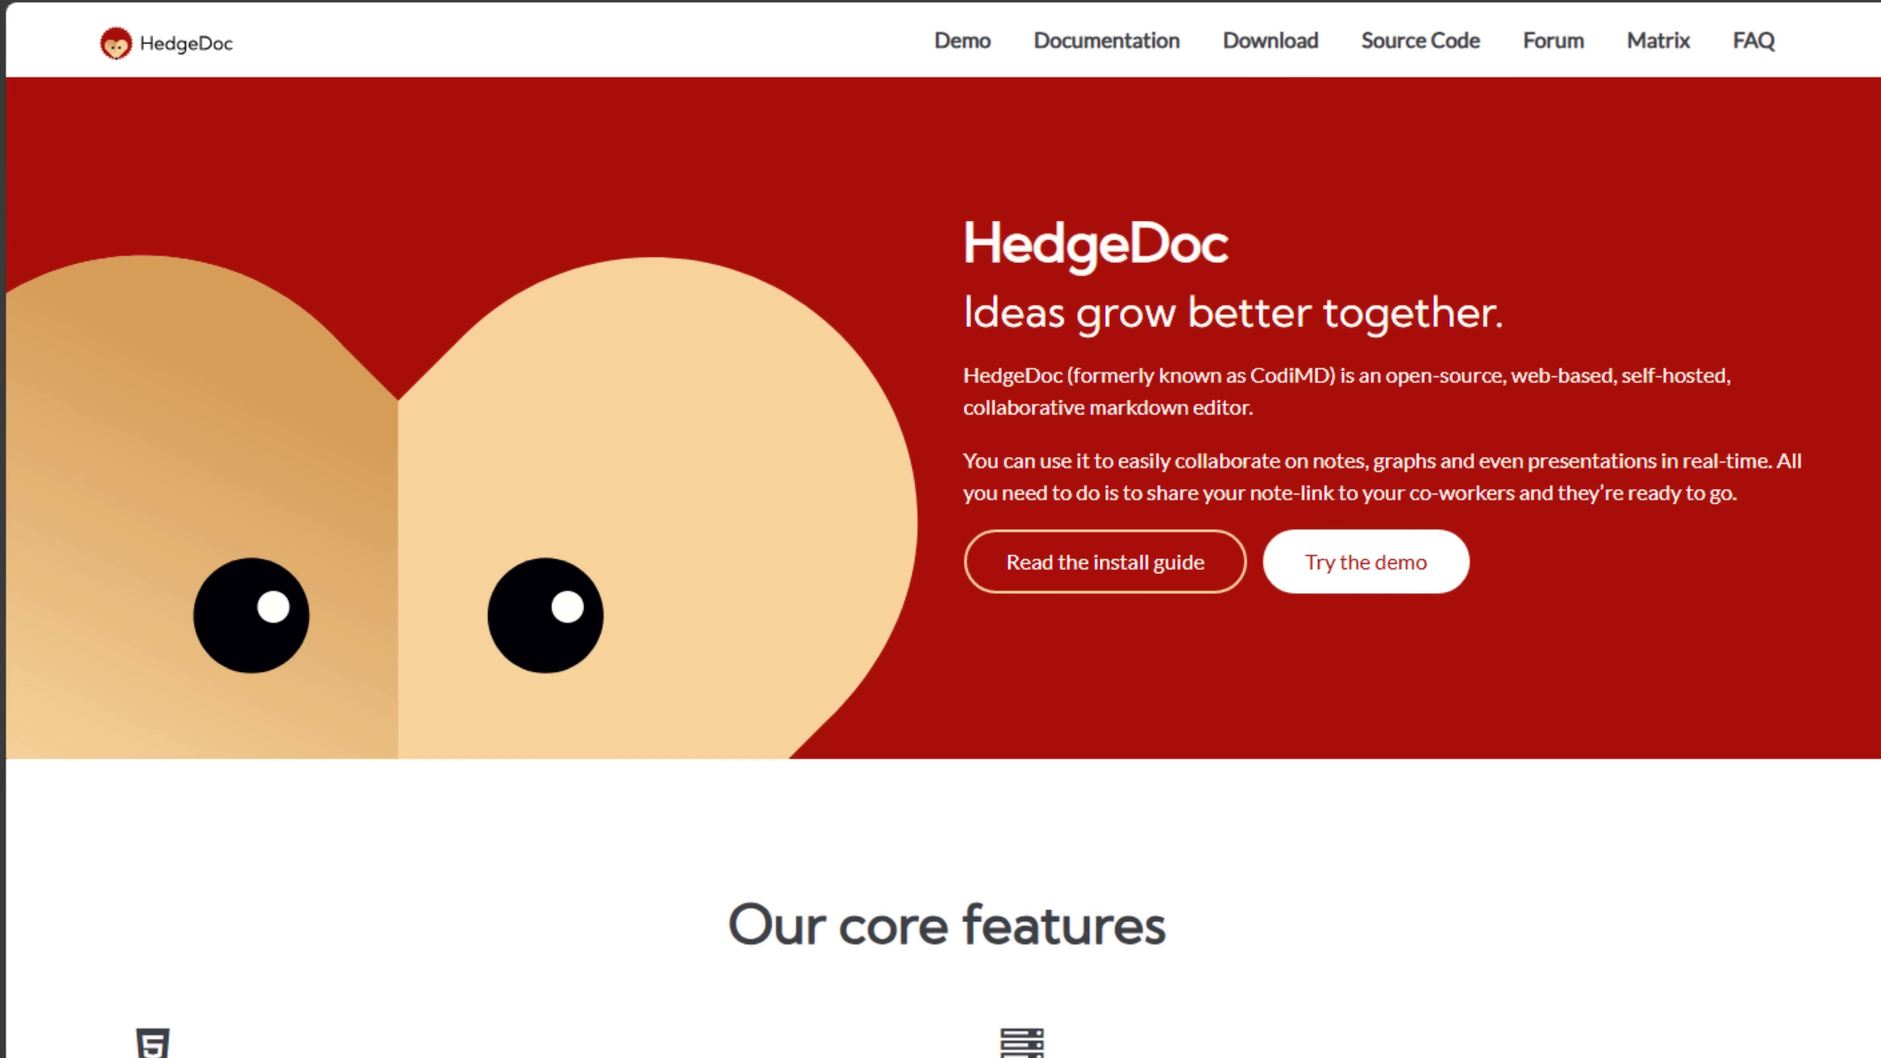
pyautogui.scroll(-8, 1313, 334)
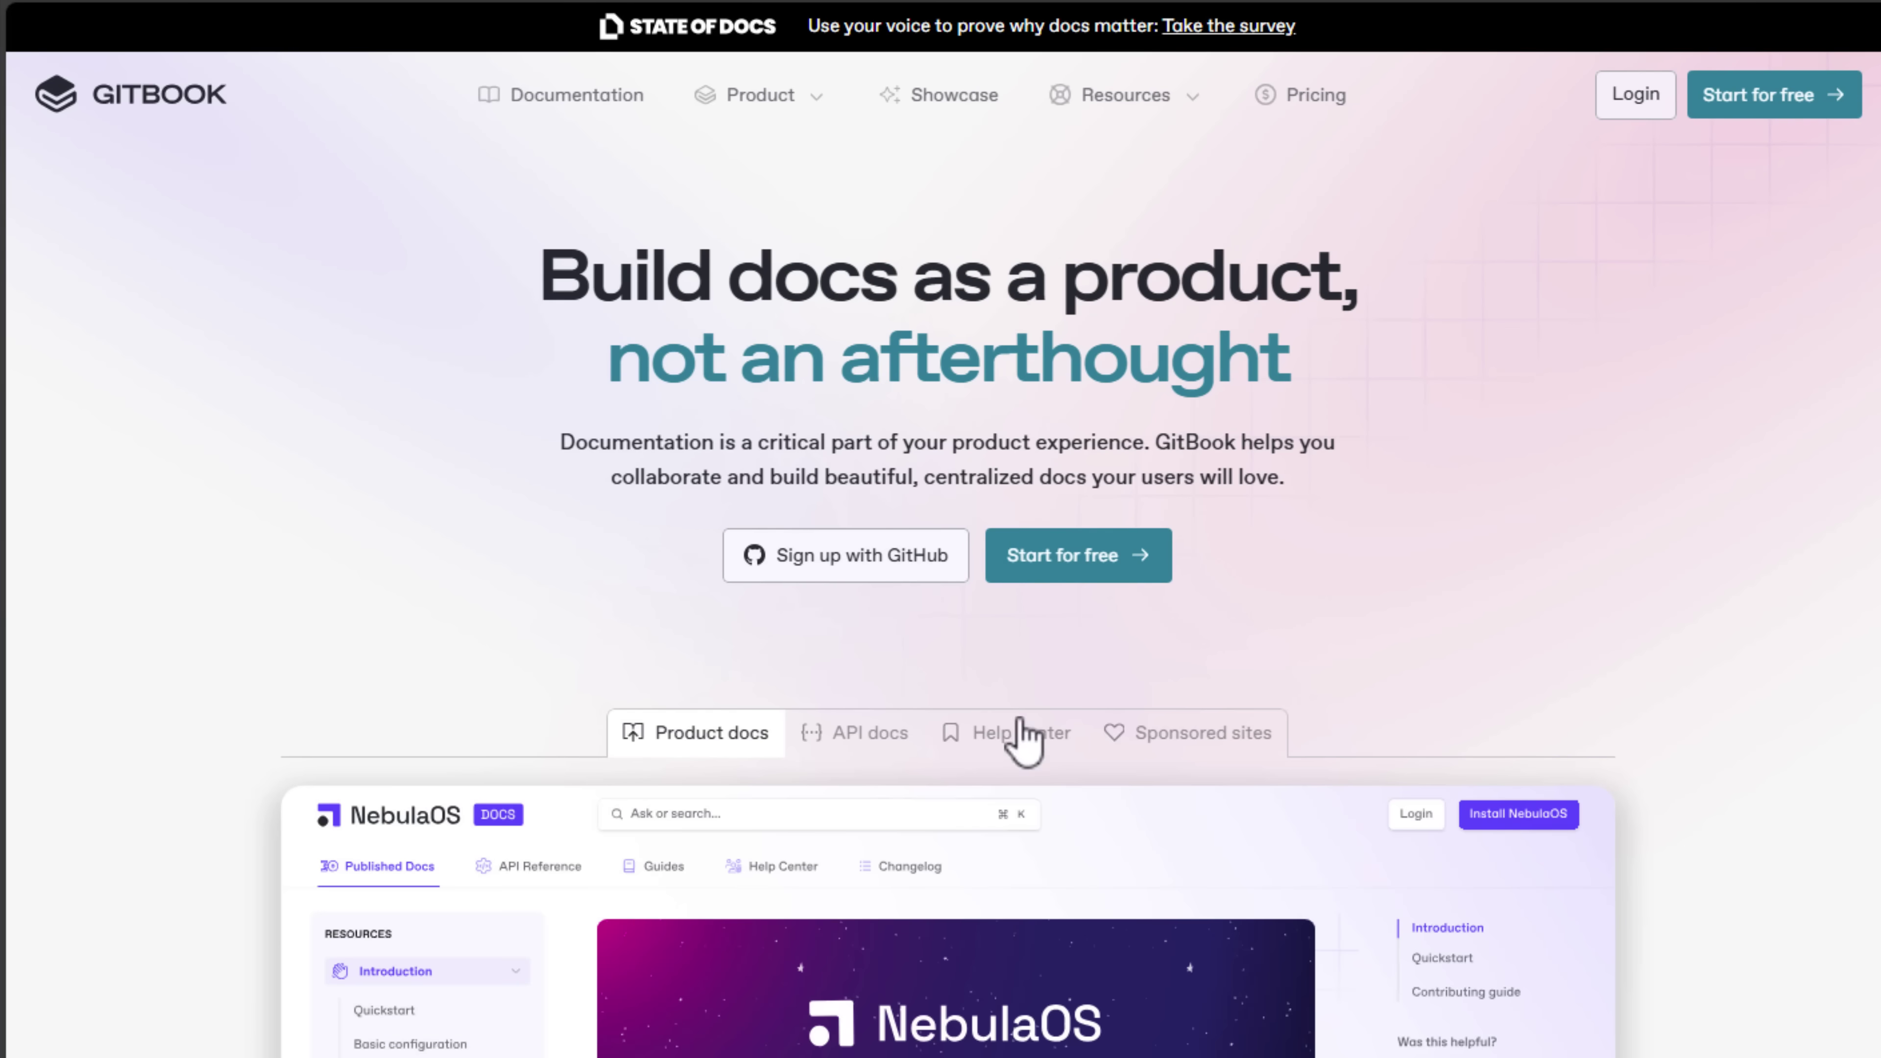
pyautogui.scroll(-10, 1357, 555)
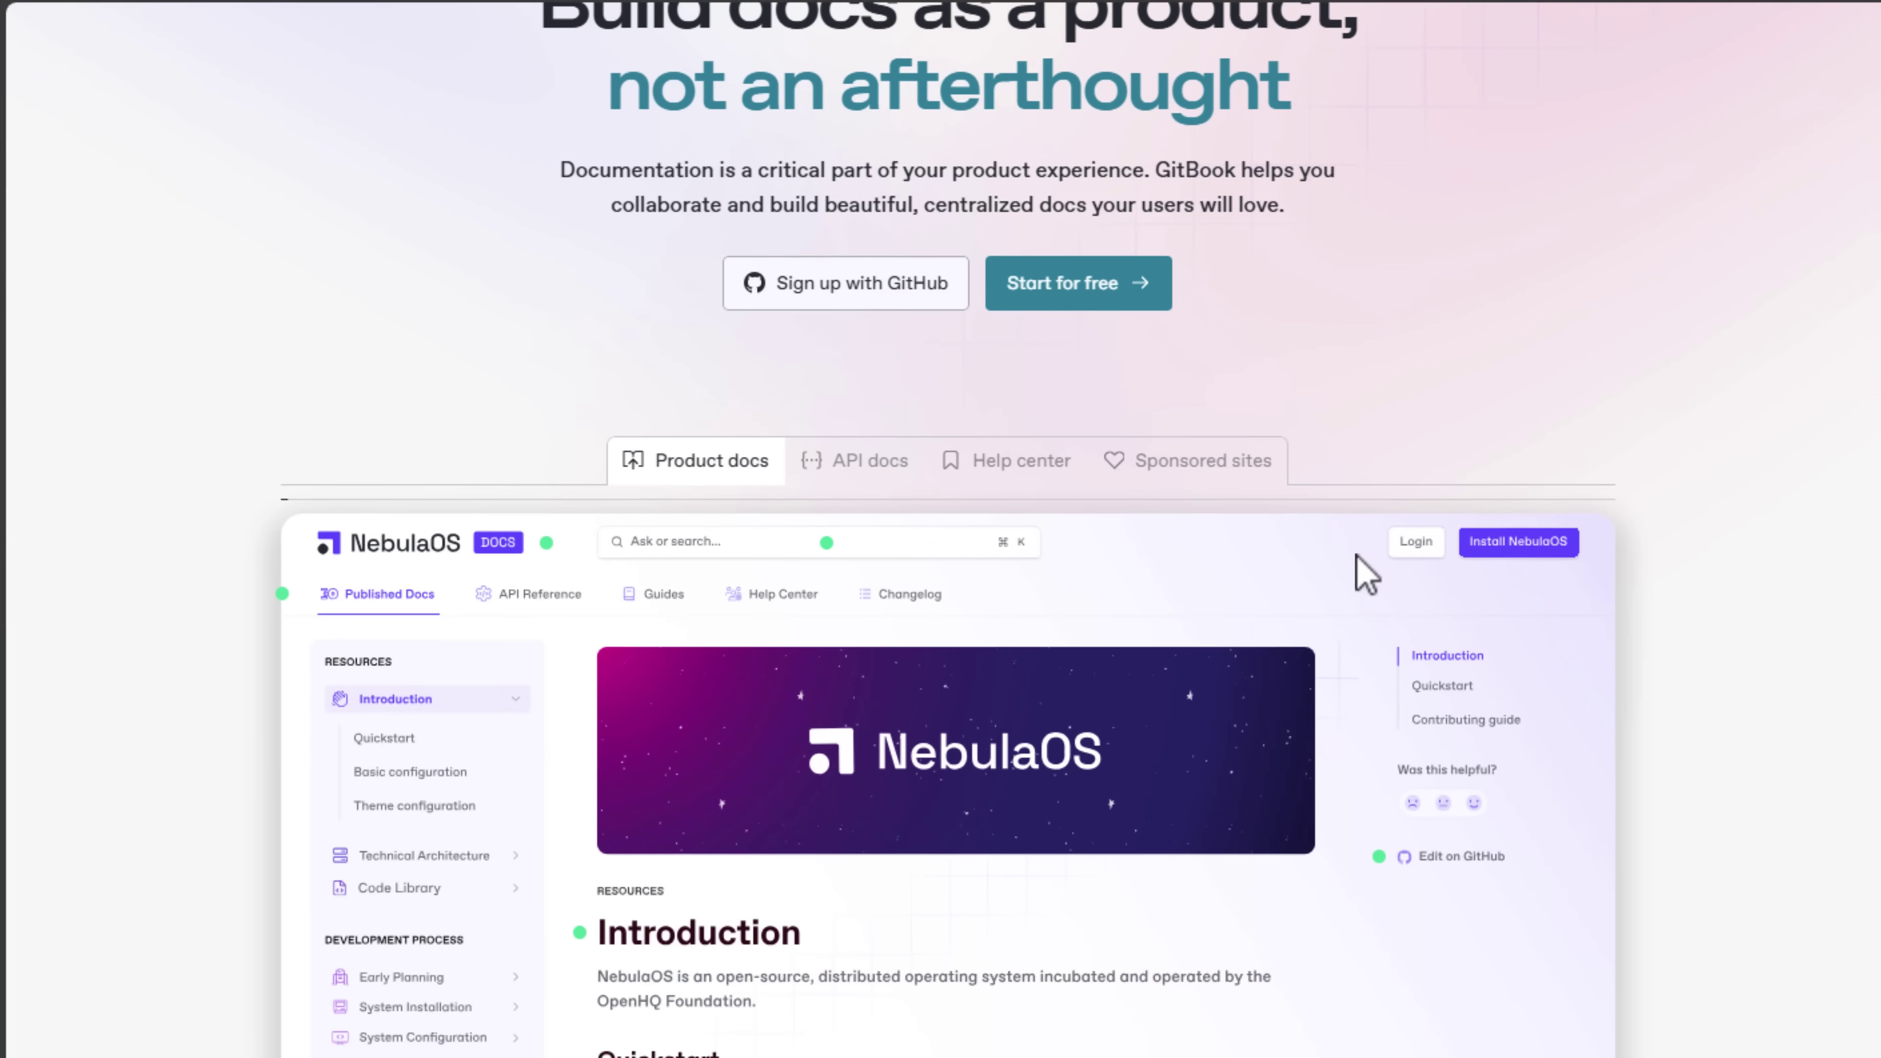
pyautogui.scroll(-2, 1357, 555)
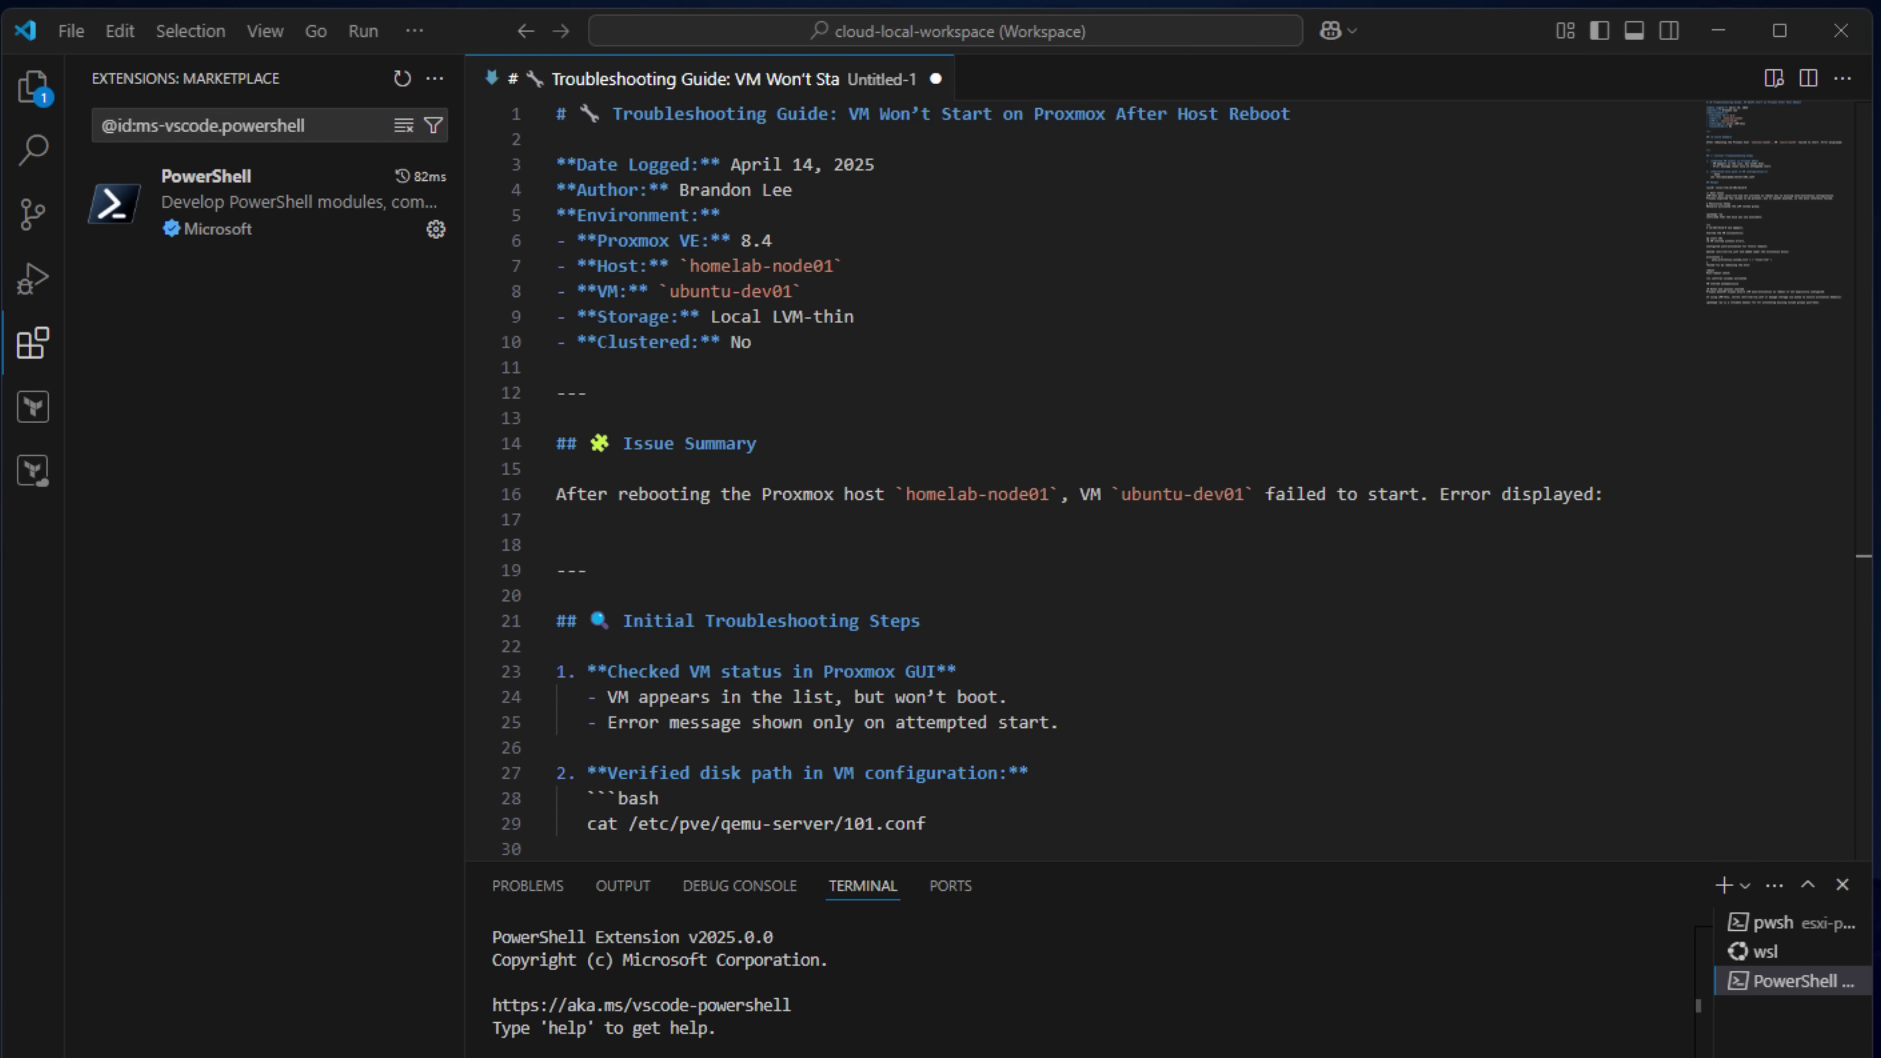
pyautogui.click(1139, 276)
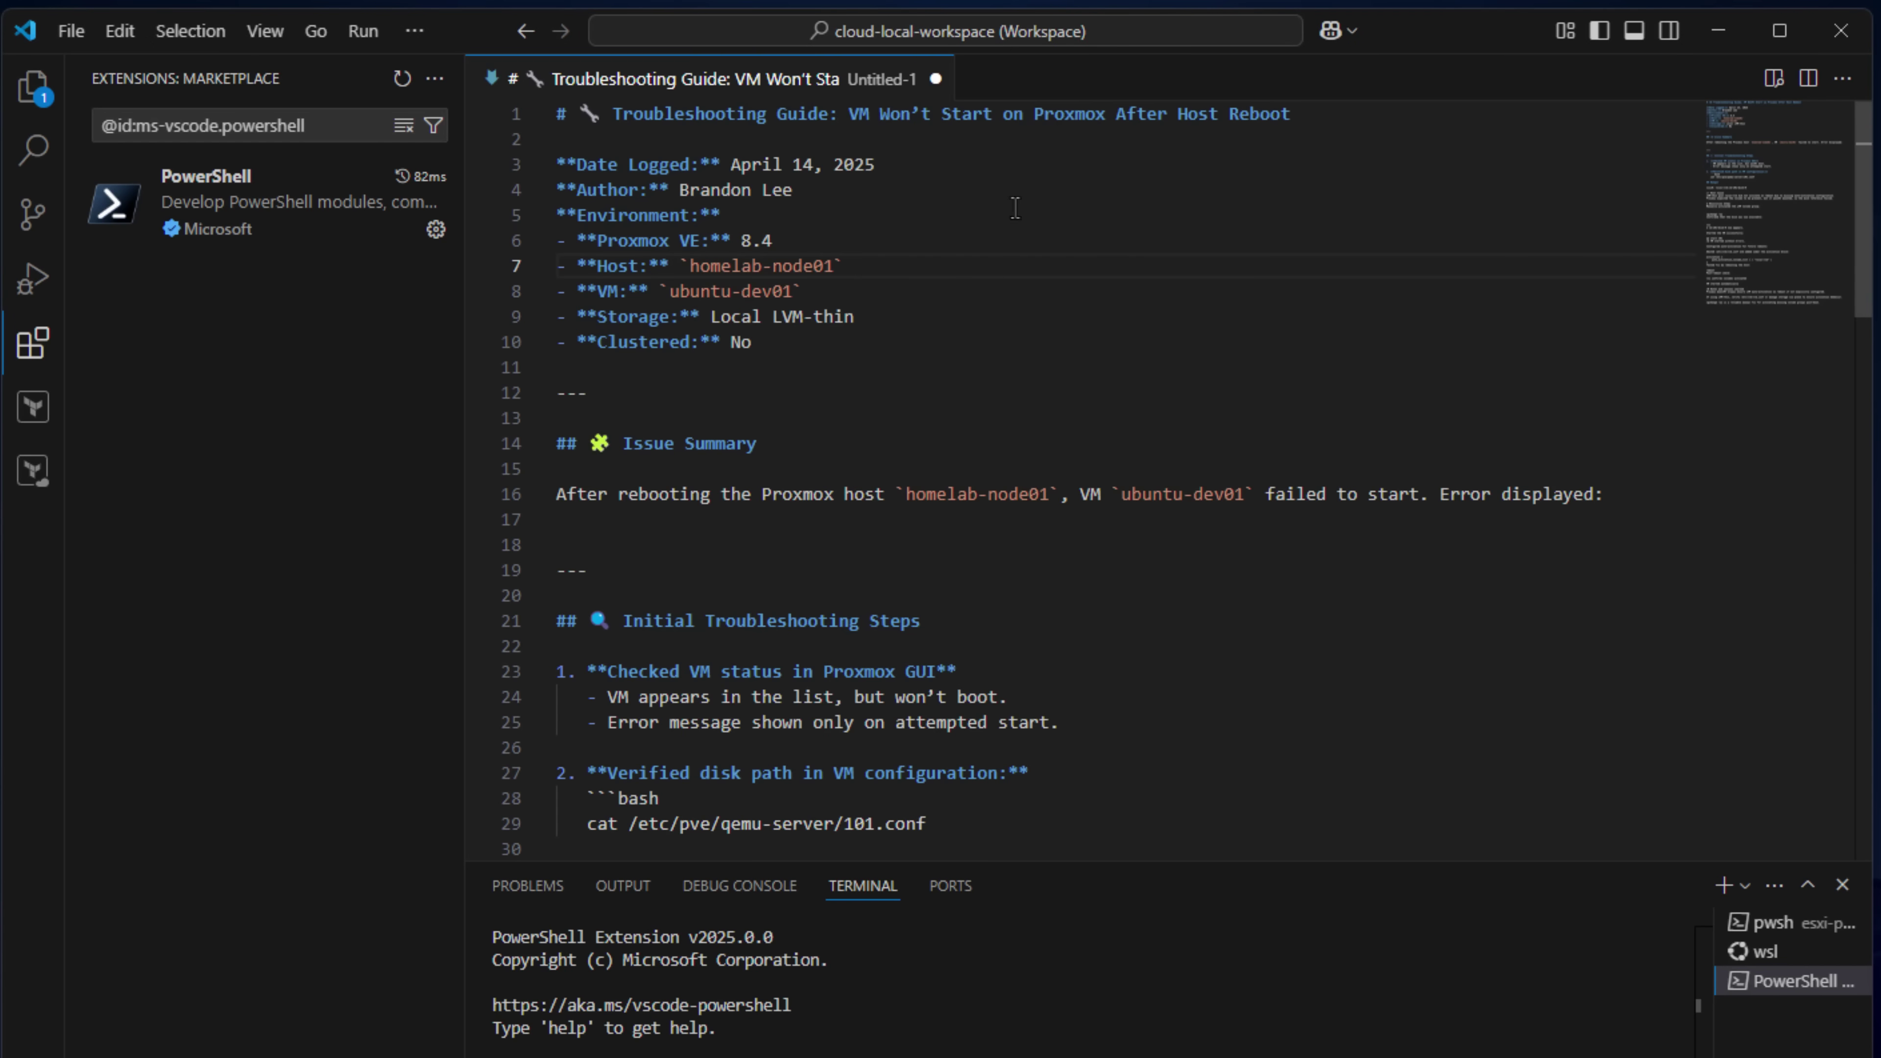
pyautogui.moveTo(619, 114); pyautogui.dragTo(835, 116)
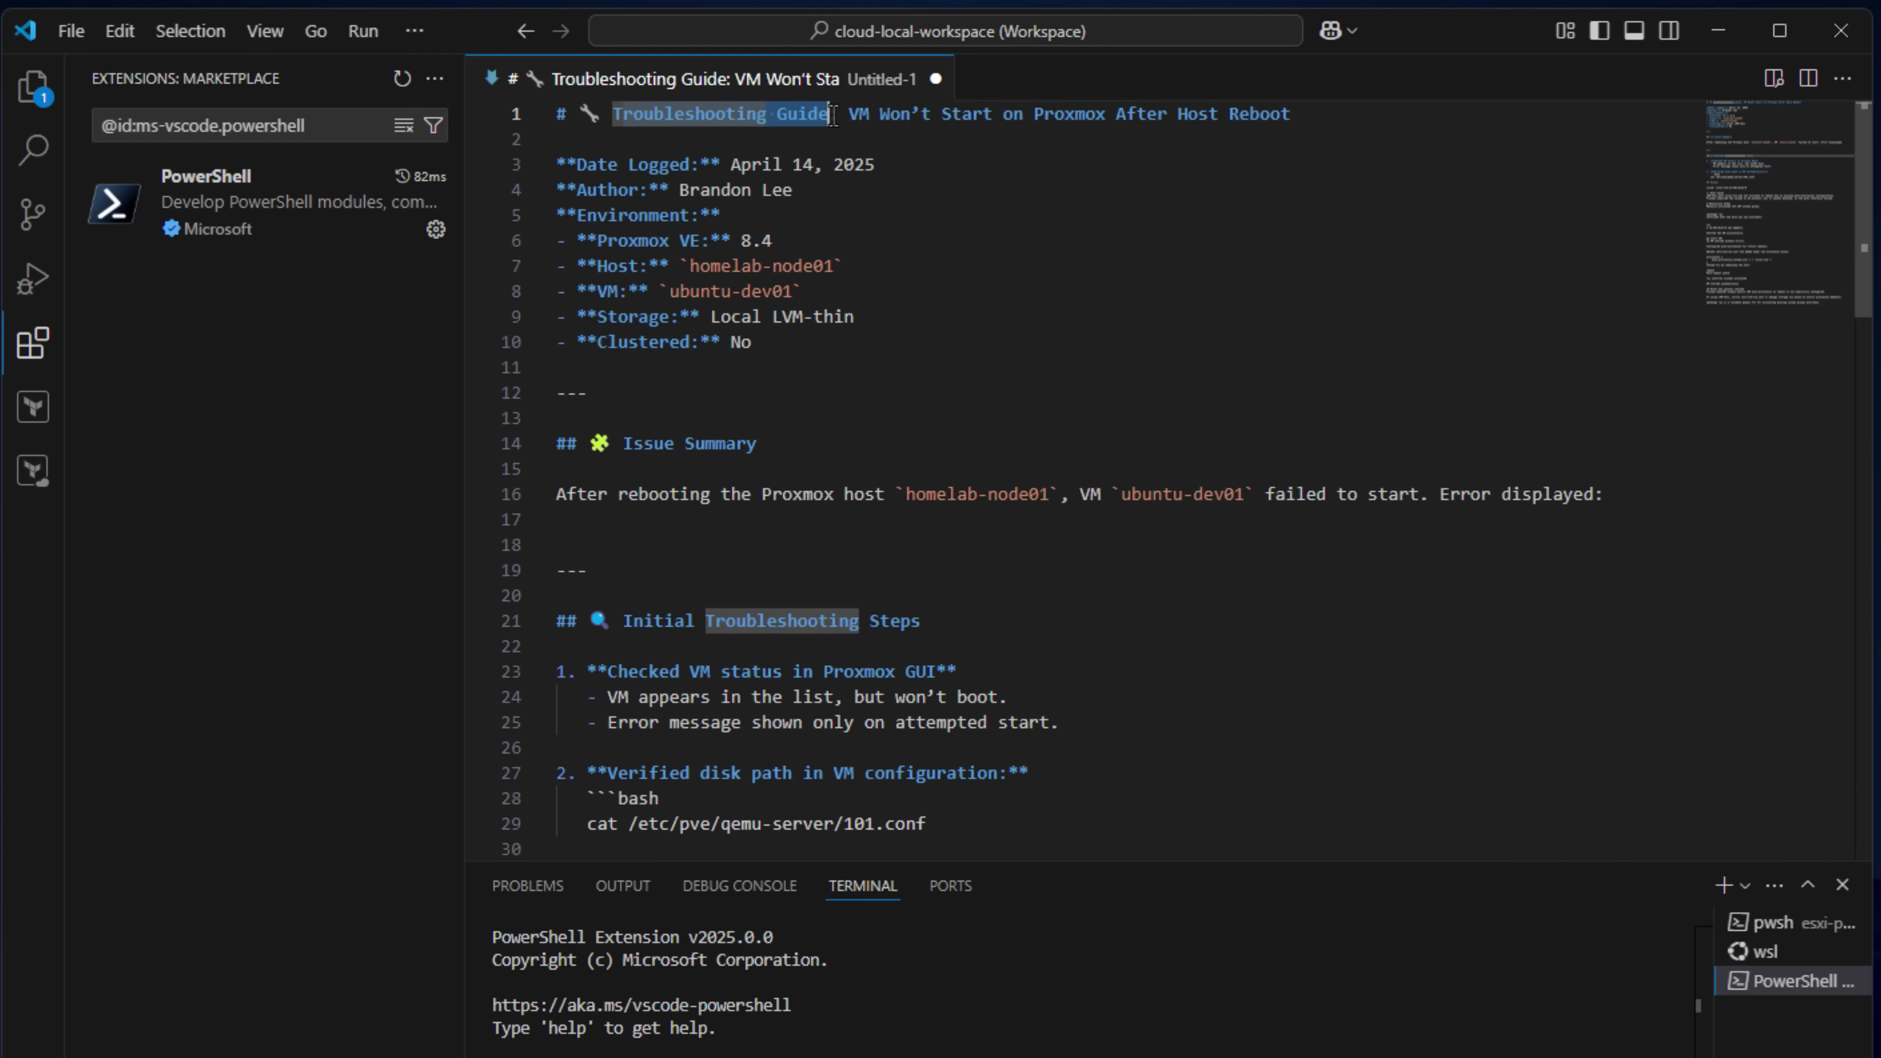
pyautogui.click(944, 215)
pyautogui.scroll(-1, 945, 217)
pyautogui.scroll(-3, 945, 217)
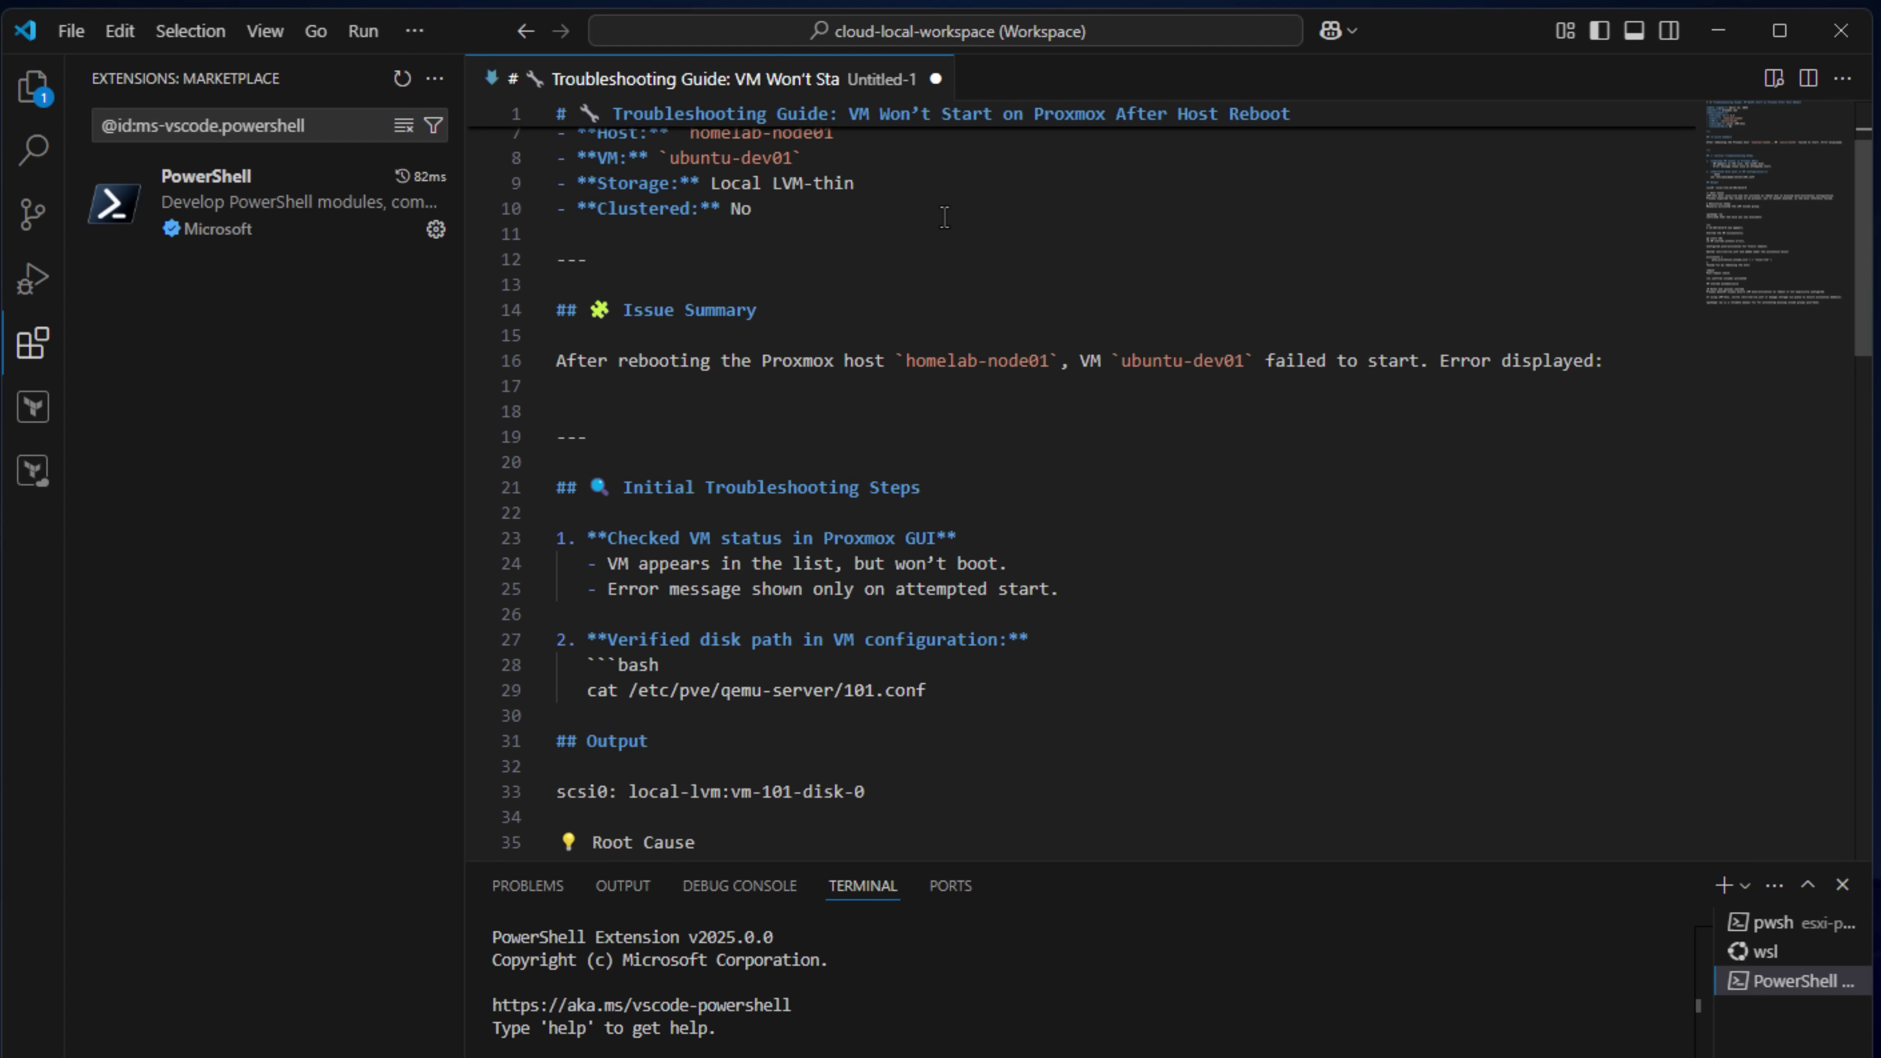
pyautogui.scroll(-1, 945, 215)
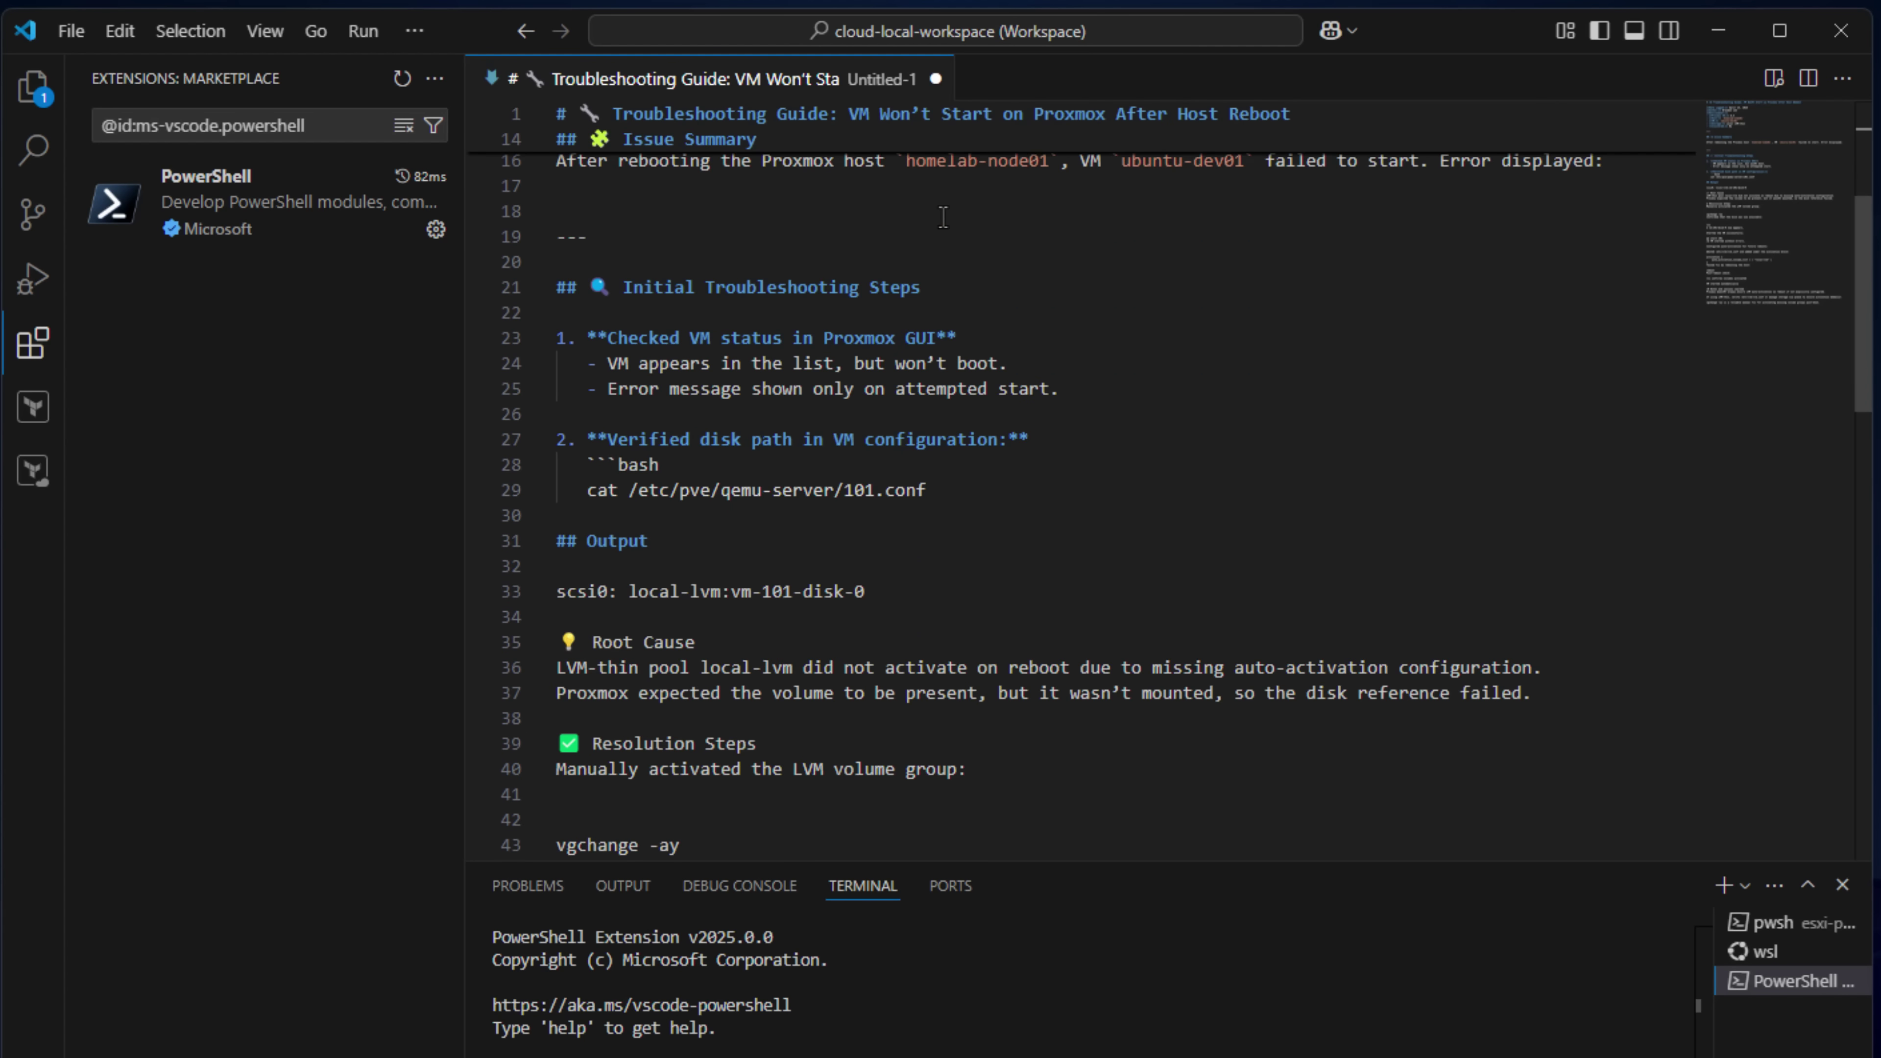
pyautogui.scroll(-1, 942, 215)
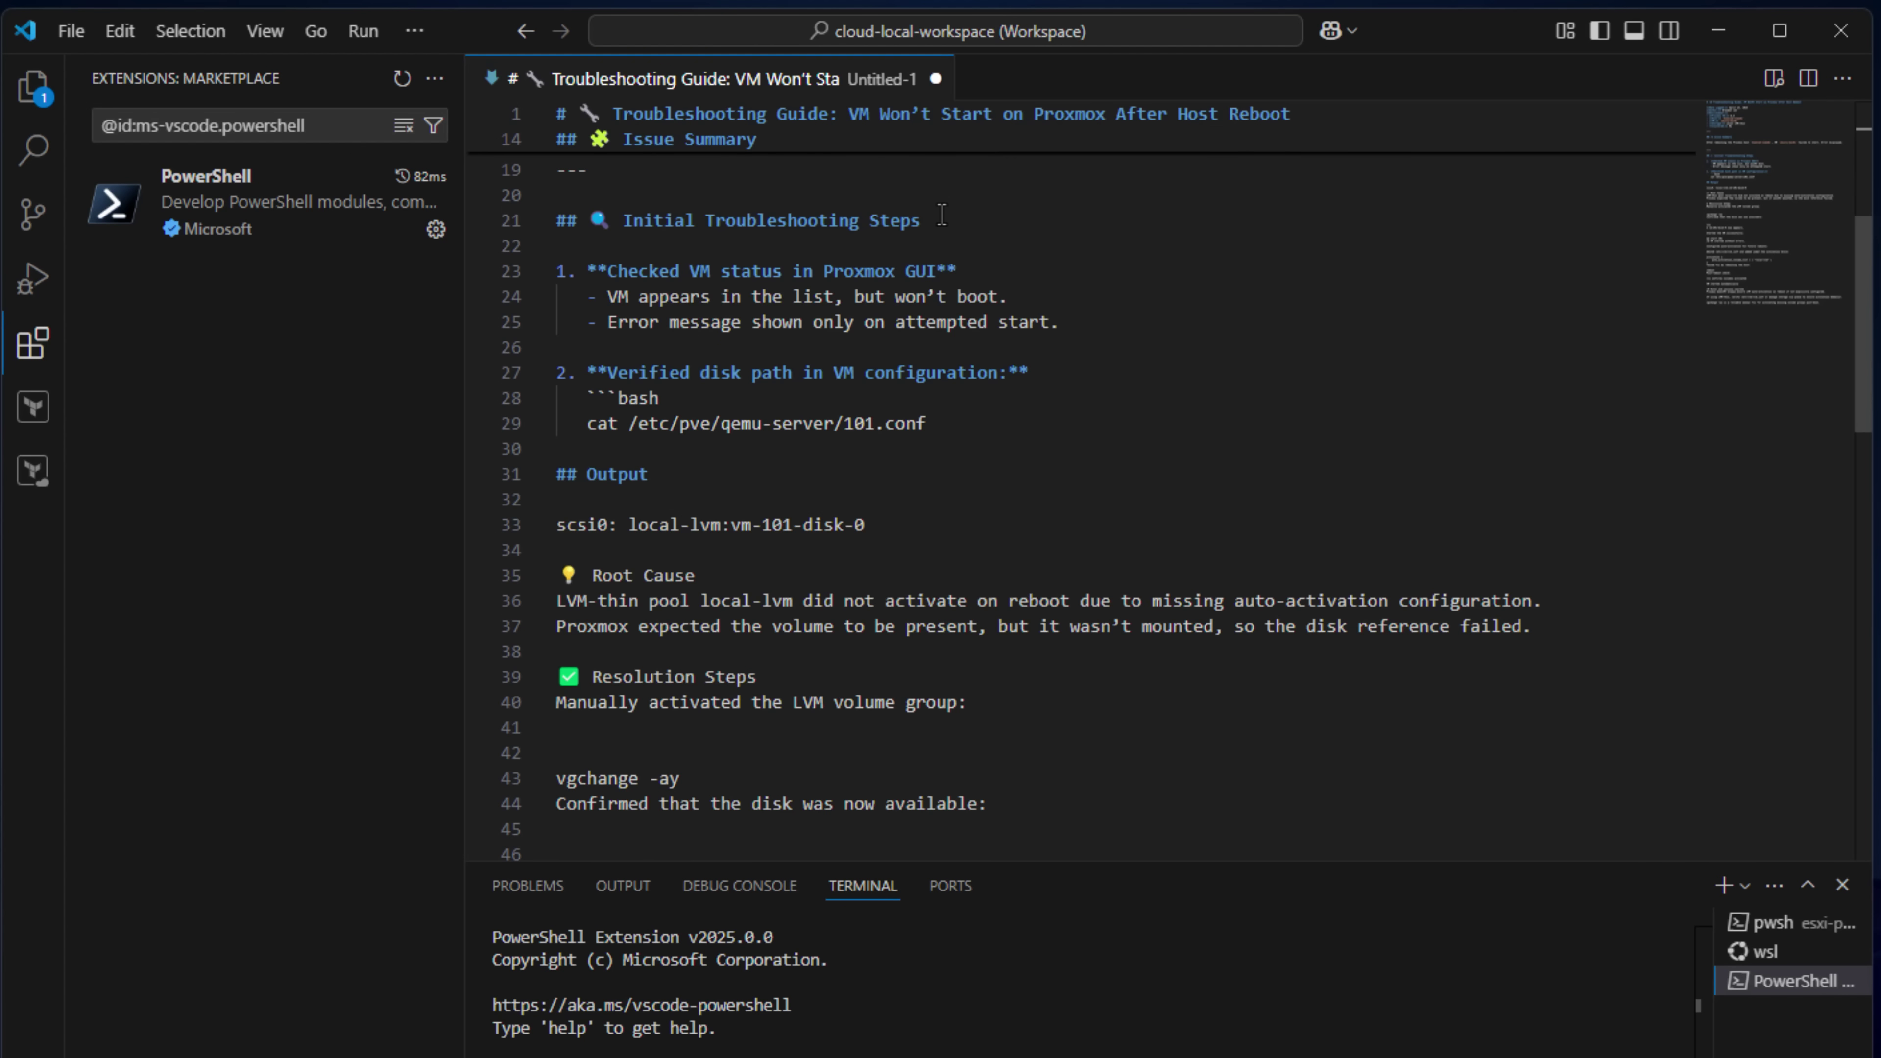
pyautogui.scroll(-2, 943, 215)
pyautogui.moveTo(559, 468); pyautogui.dragTo(1515, 467)
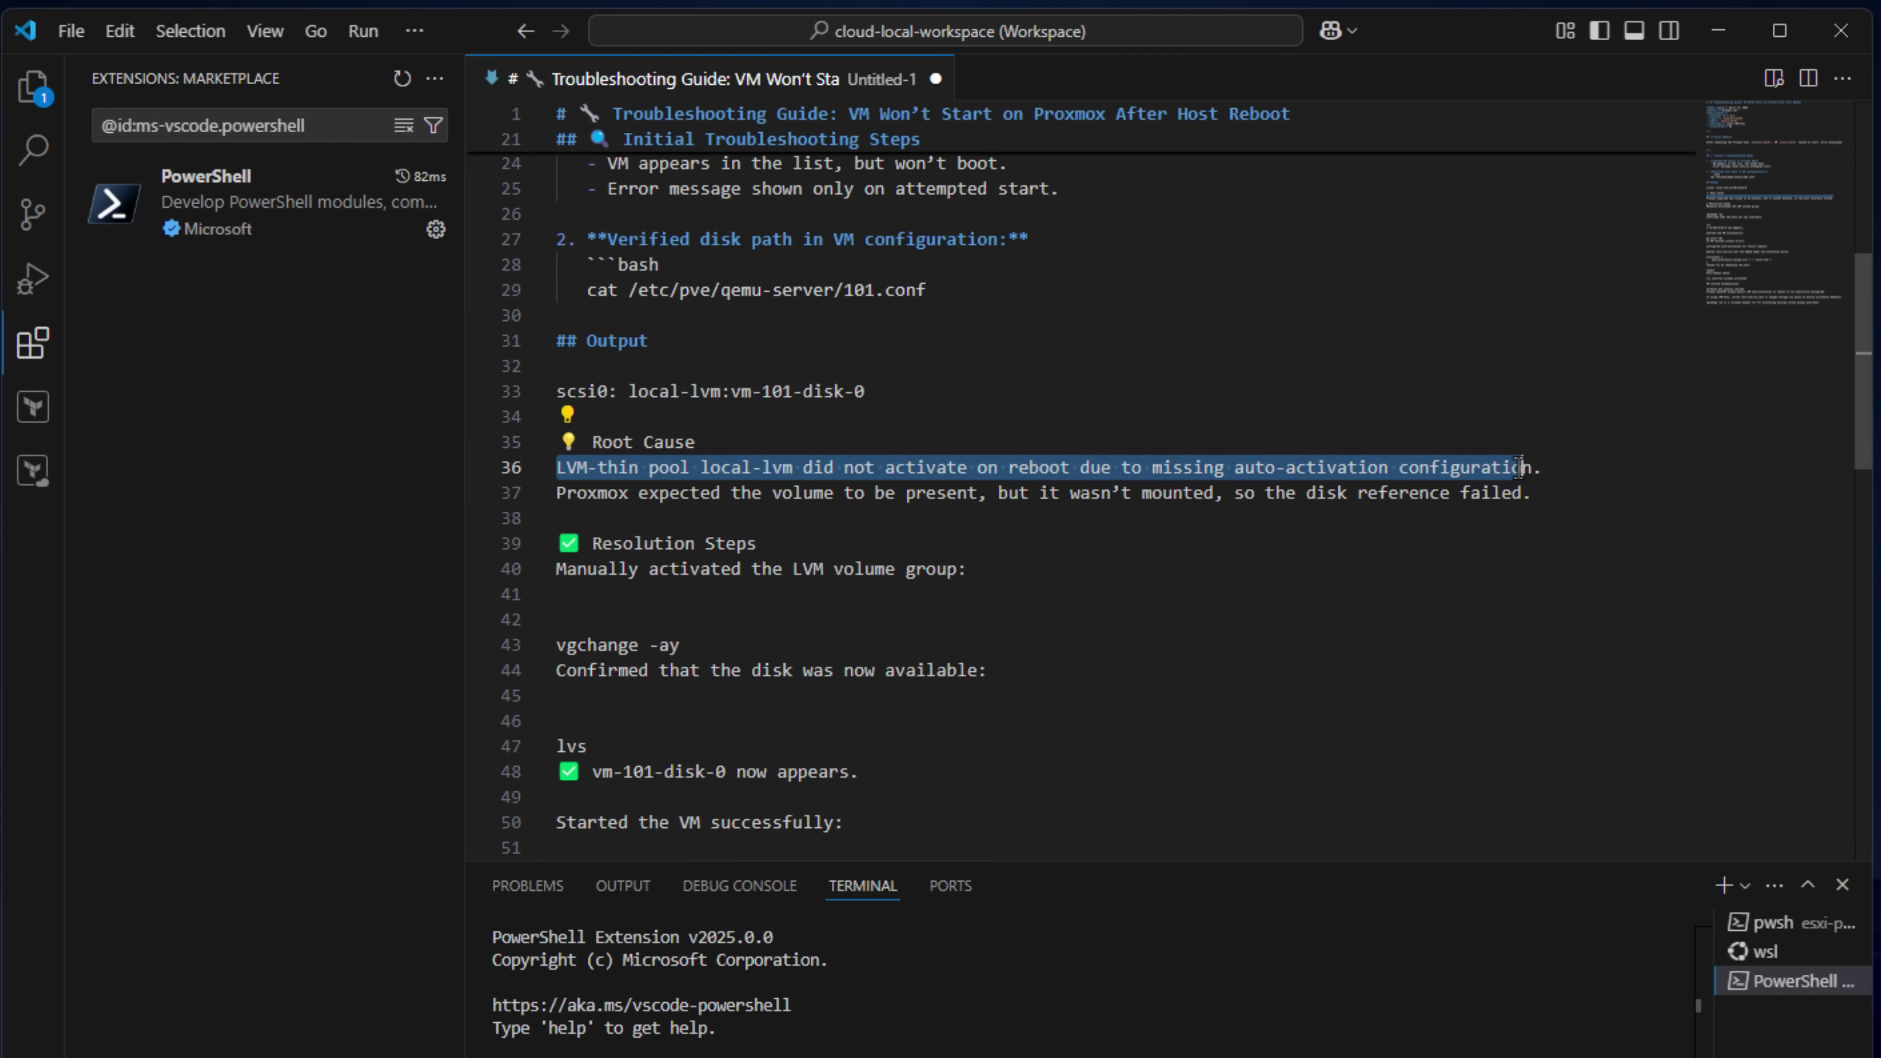
pyautogui.moveTo(990, 569); pyautogui.dragTo(618, 572)
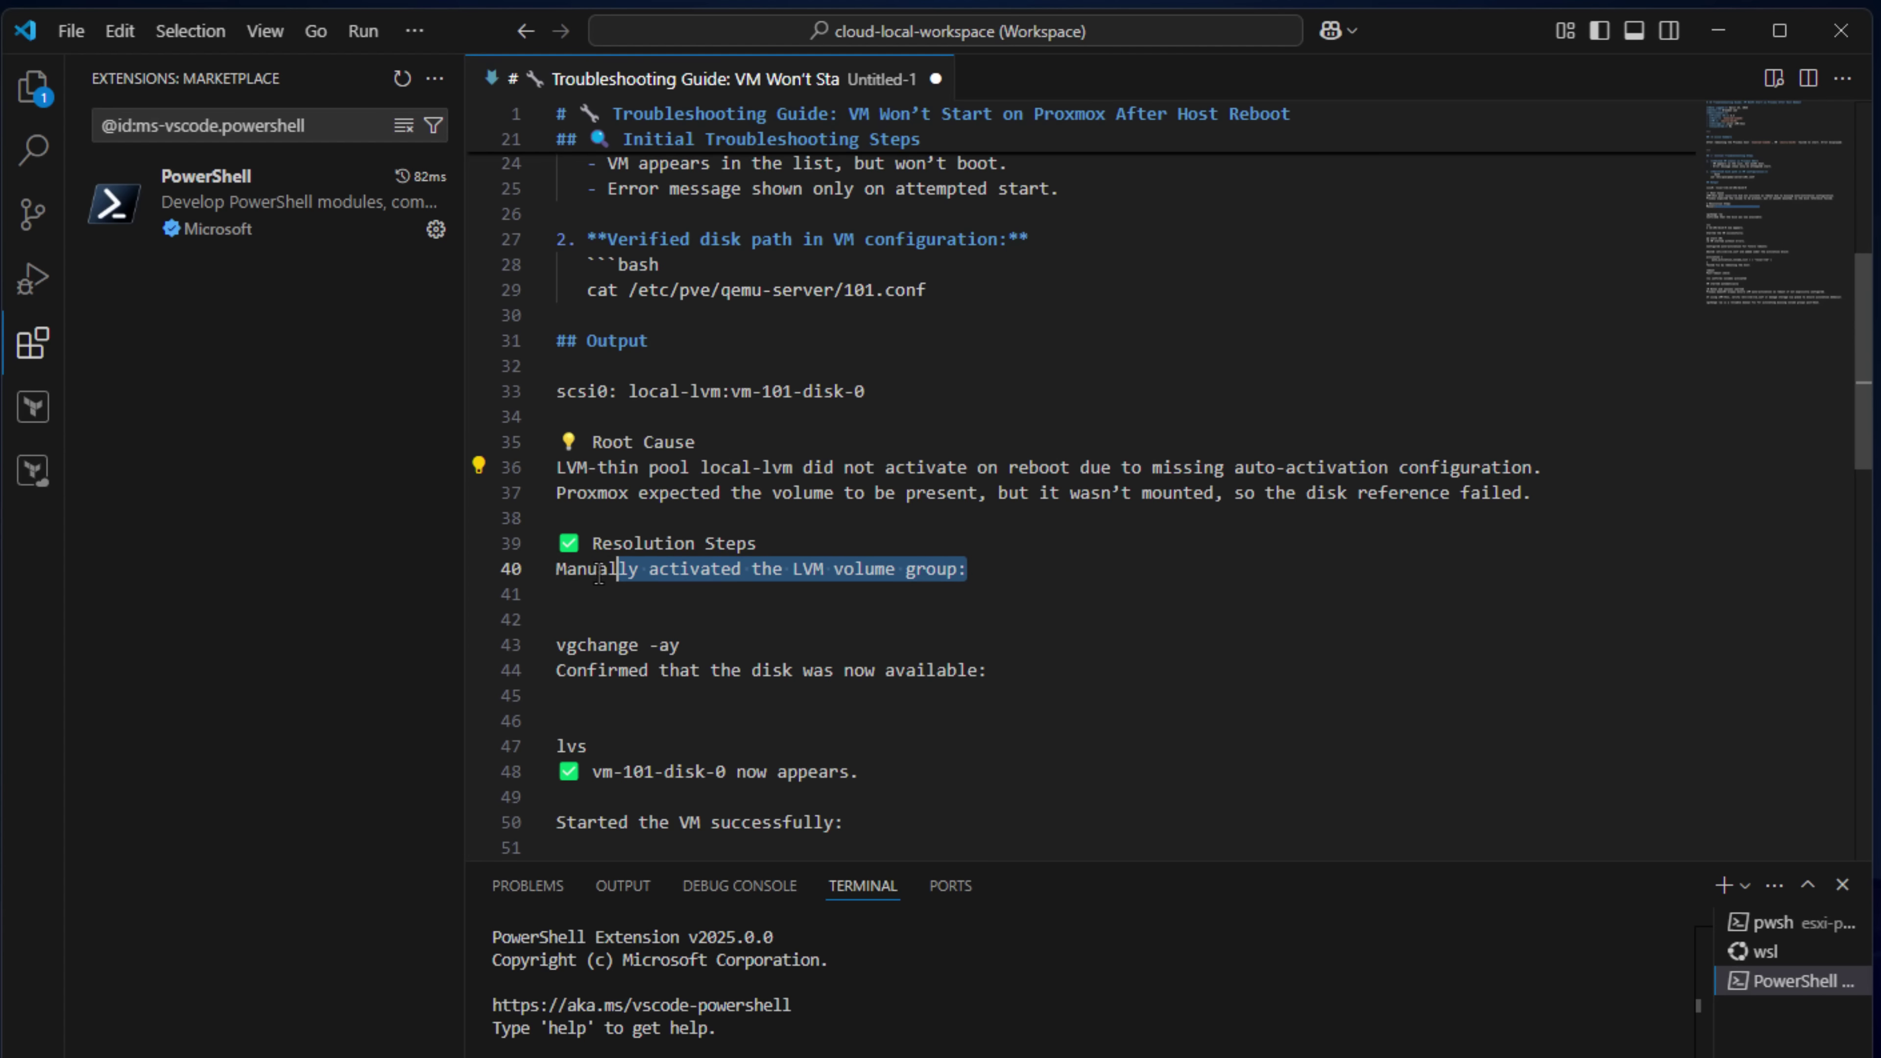
pyautogui.click(691, 646)
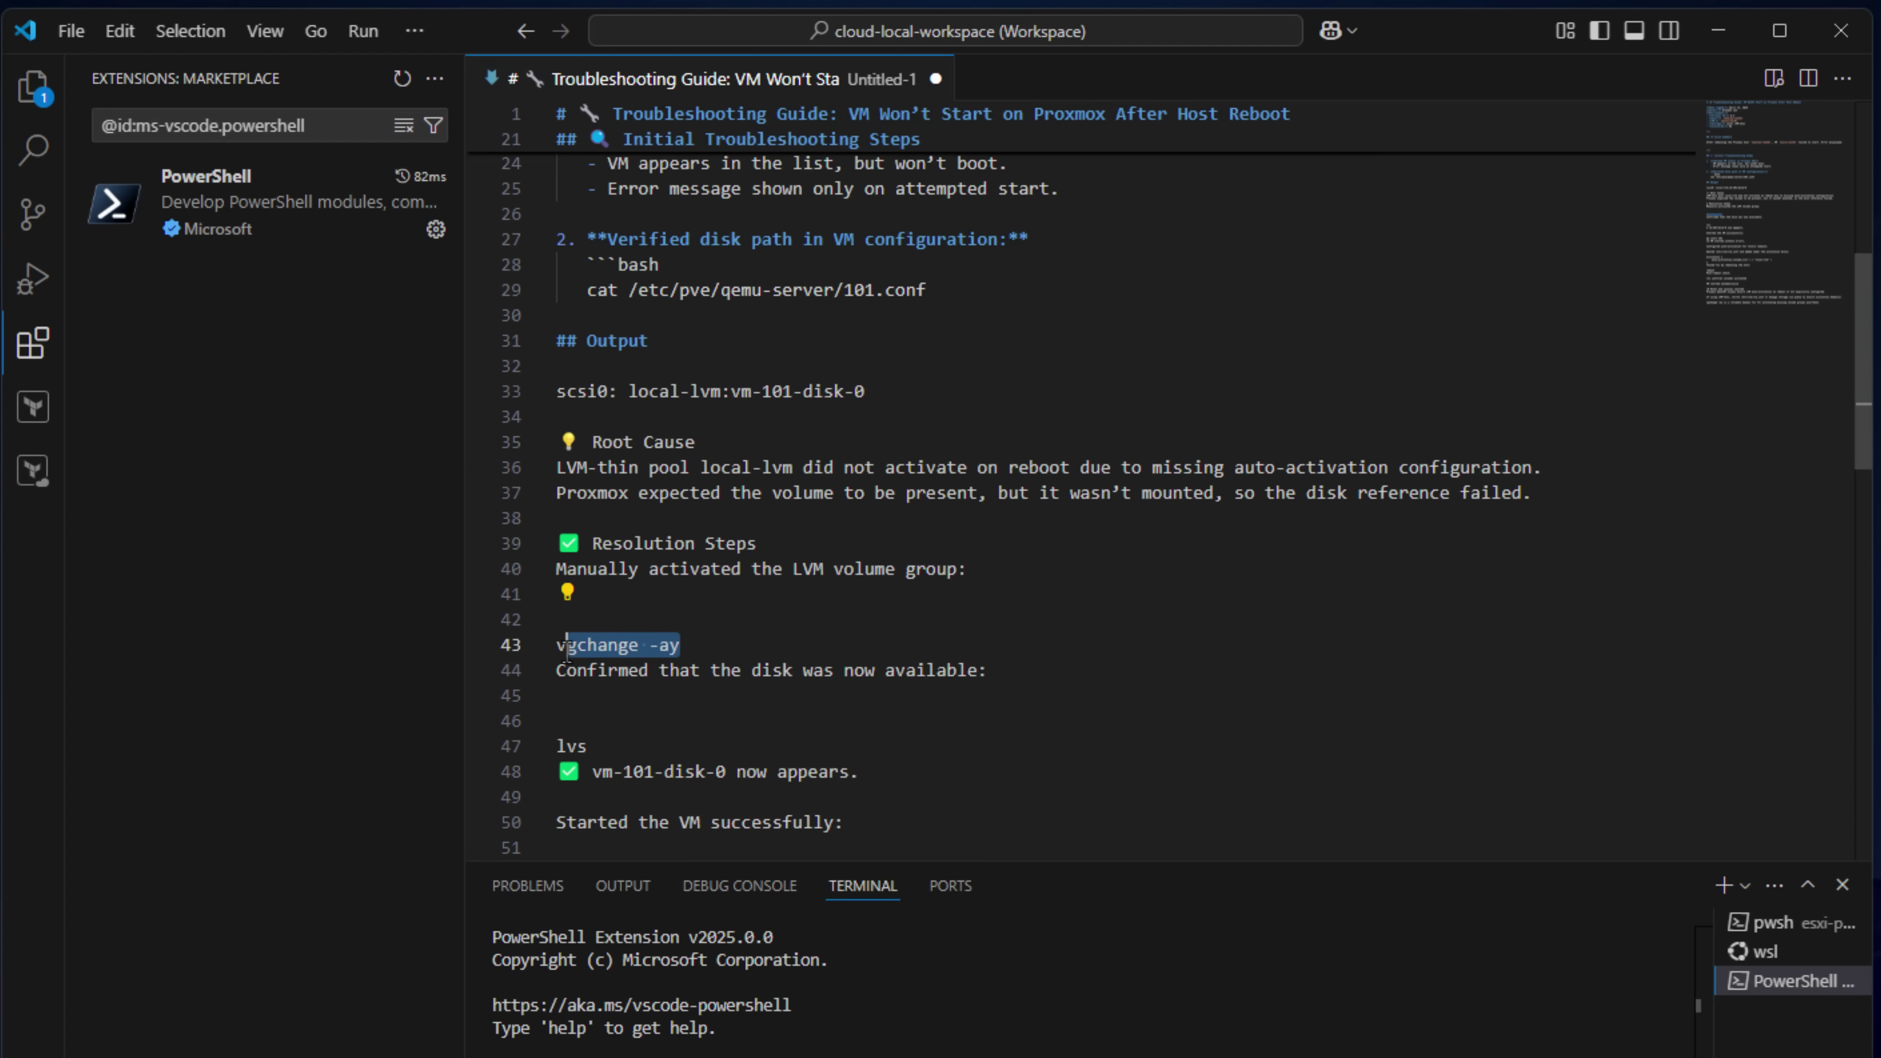
pyautogui.scroll(-3, 919, 682)
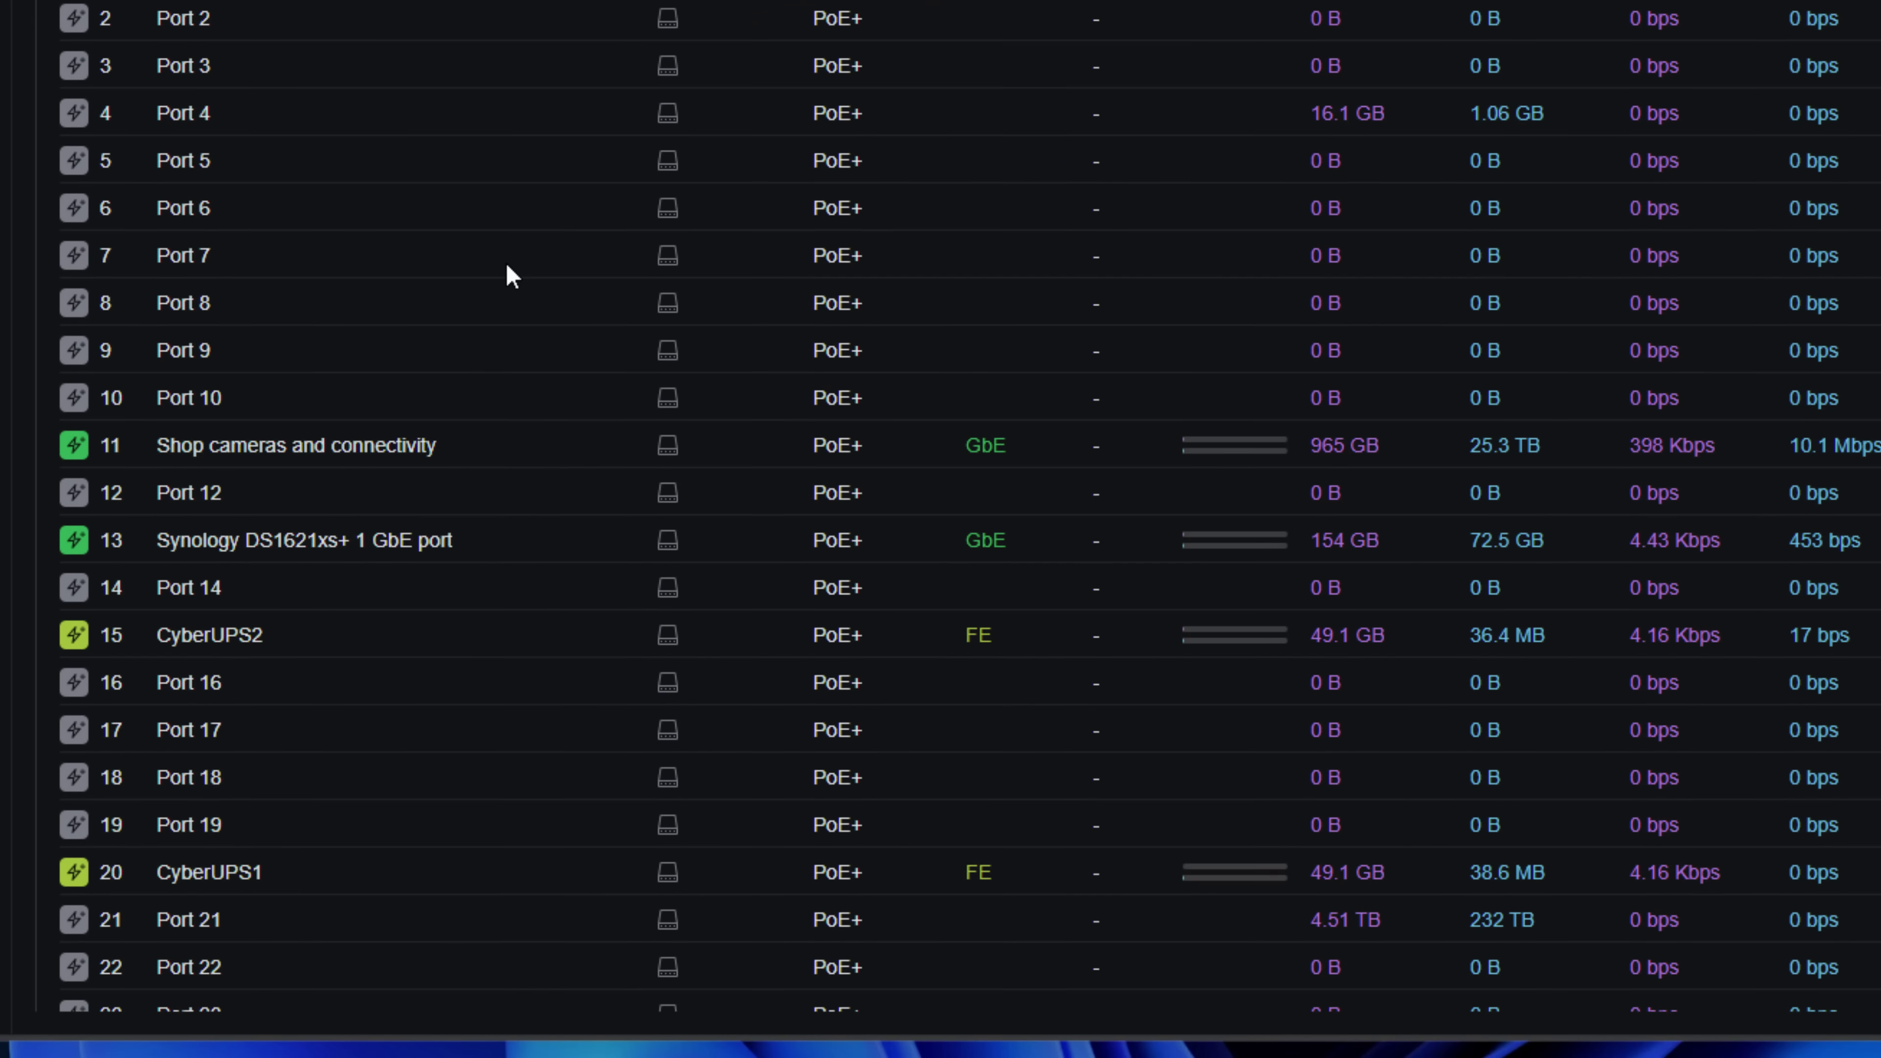
pyautogui.scroll(-2, 509, 276)
pyautogui.scroll(-10, 509, 278)
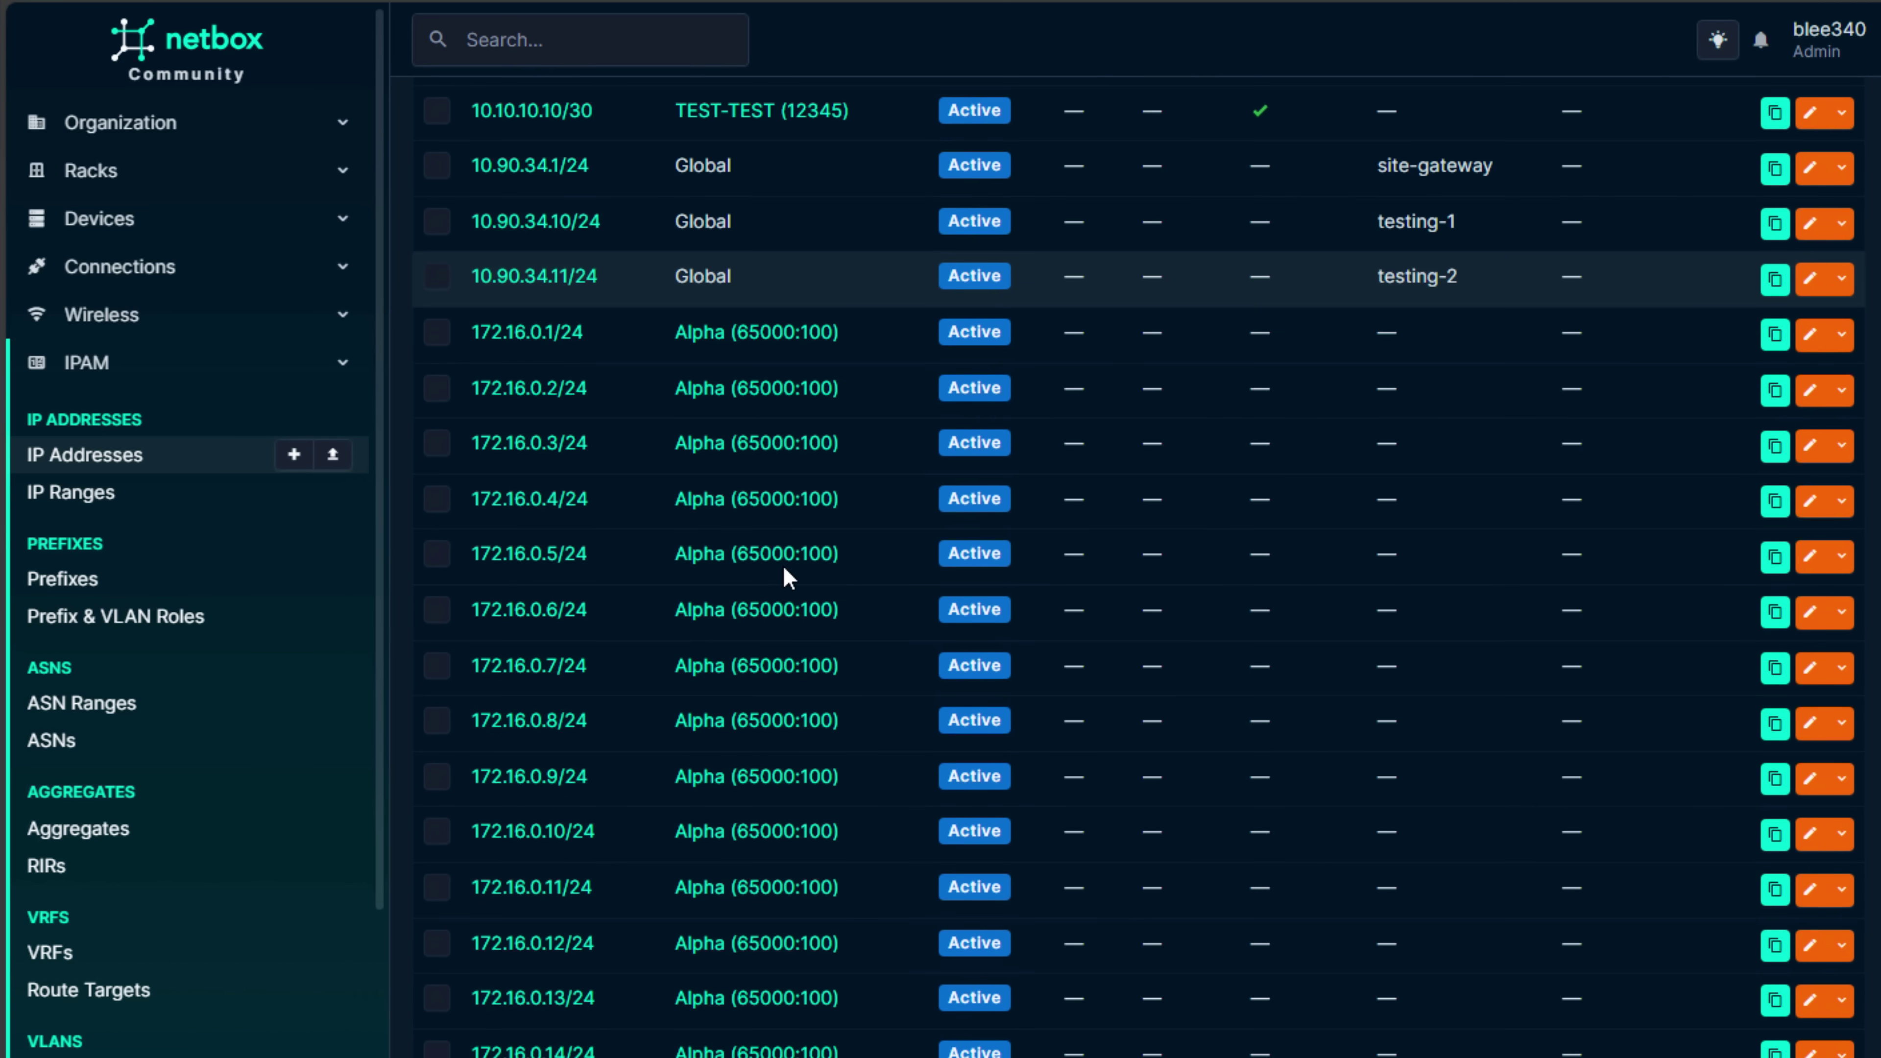
pyautogui.scroll(-6, 453, 733)
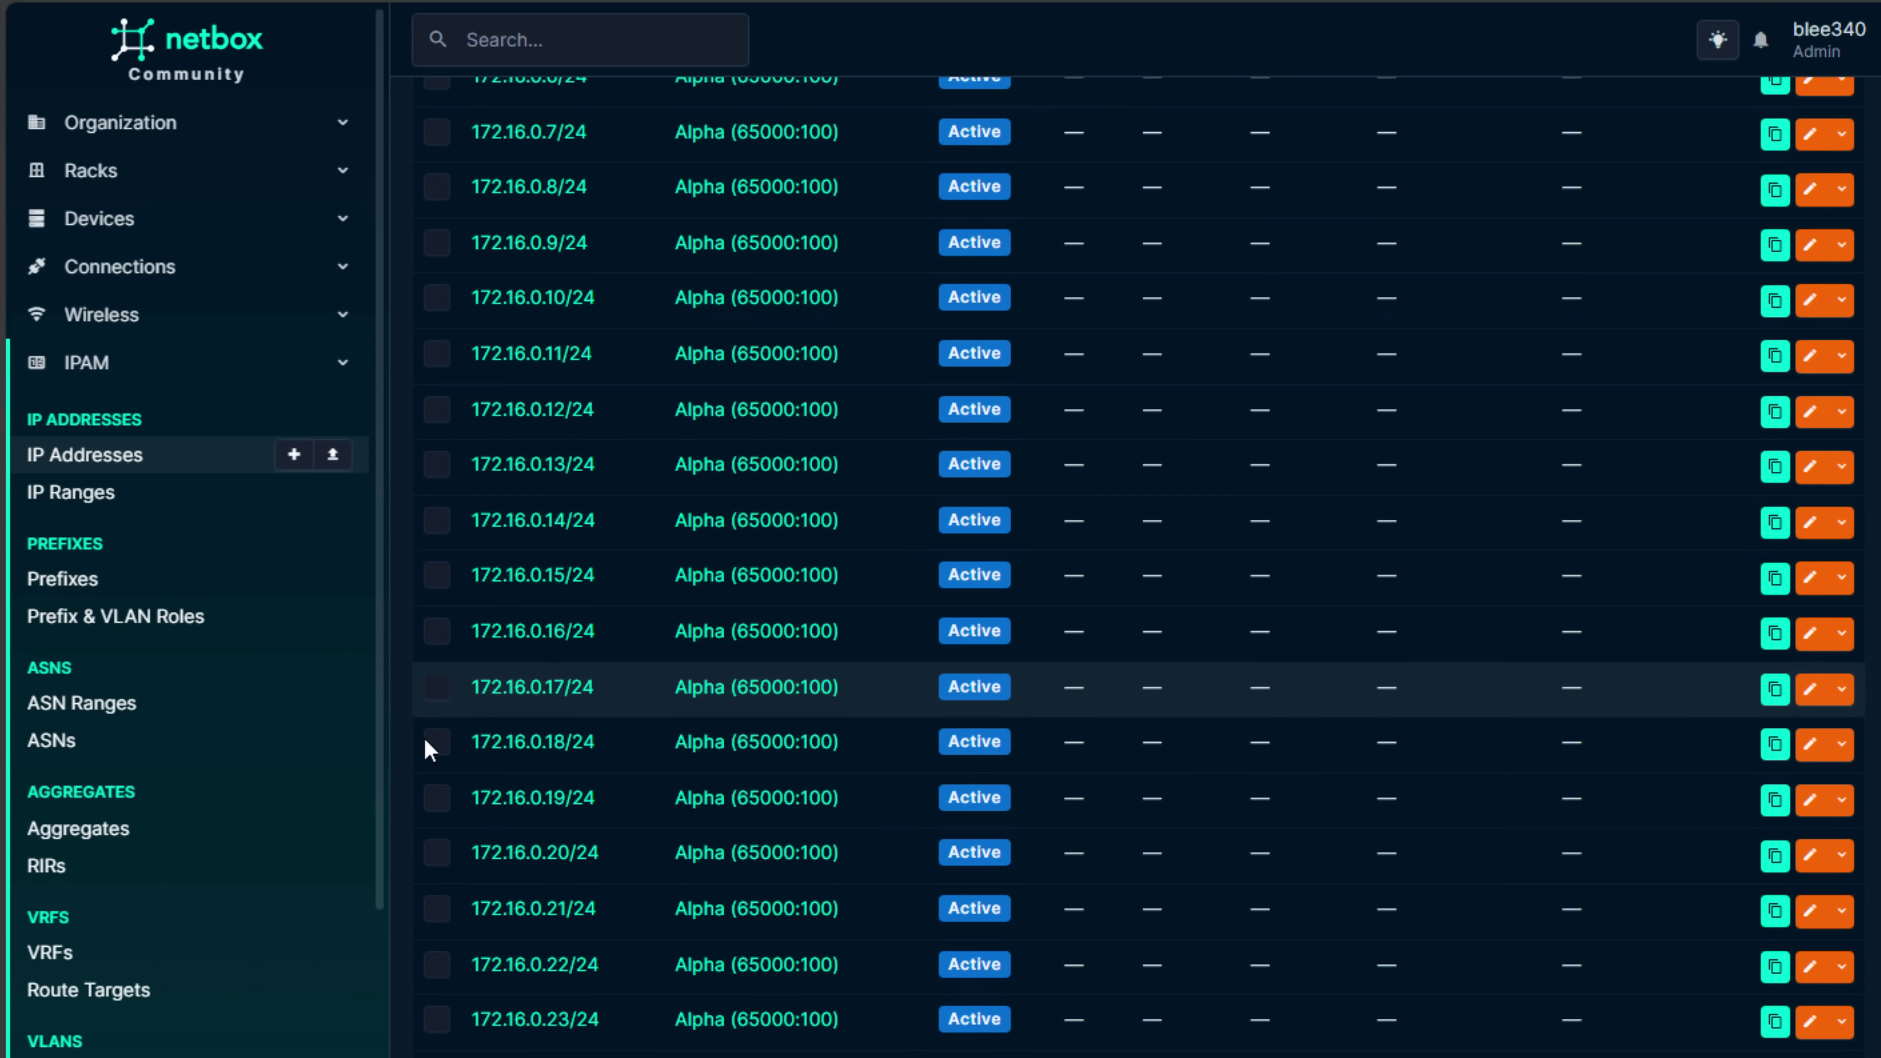
# - Switch to the NetBox VLANs list, scroll through it, and expand the Circuits menu
pyautogui.scroll(-1, 209, 766)
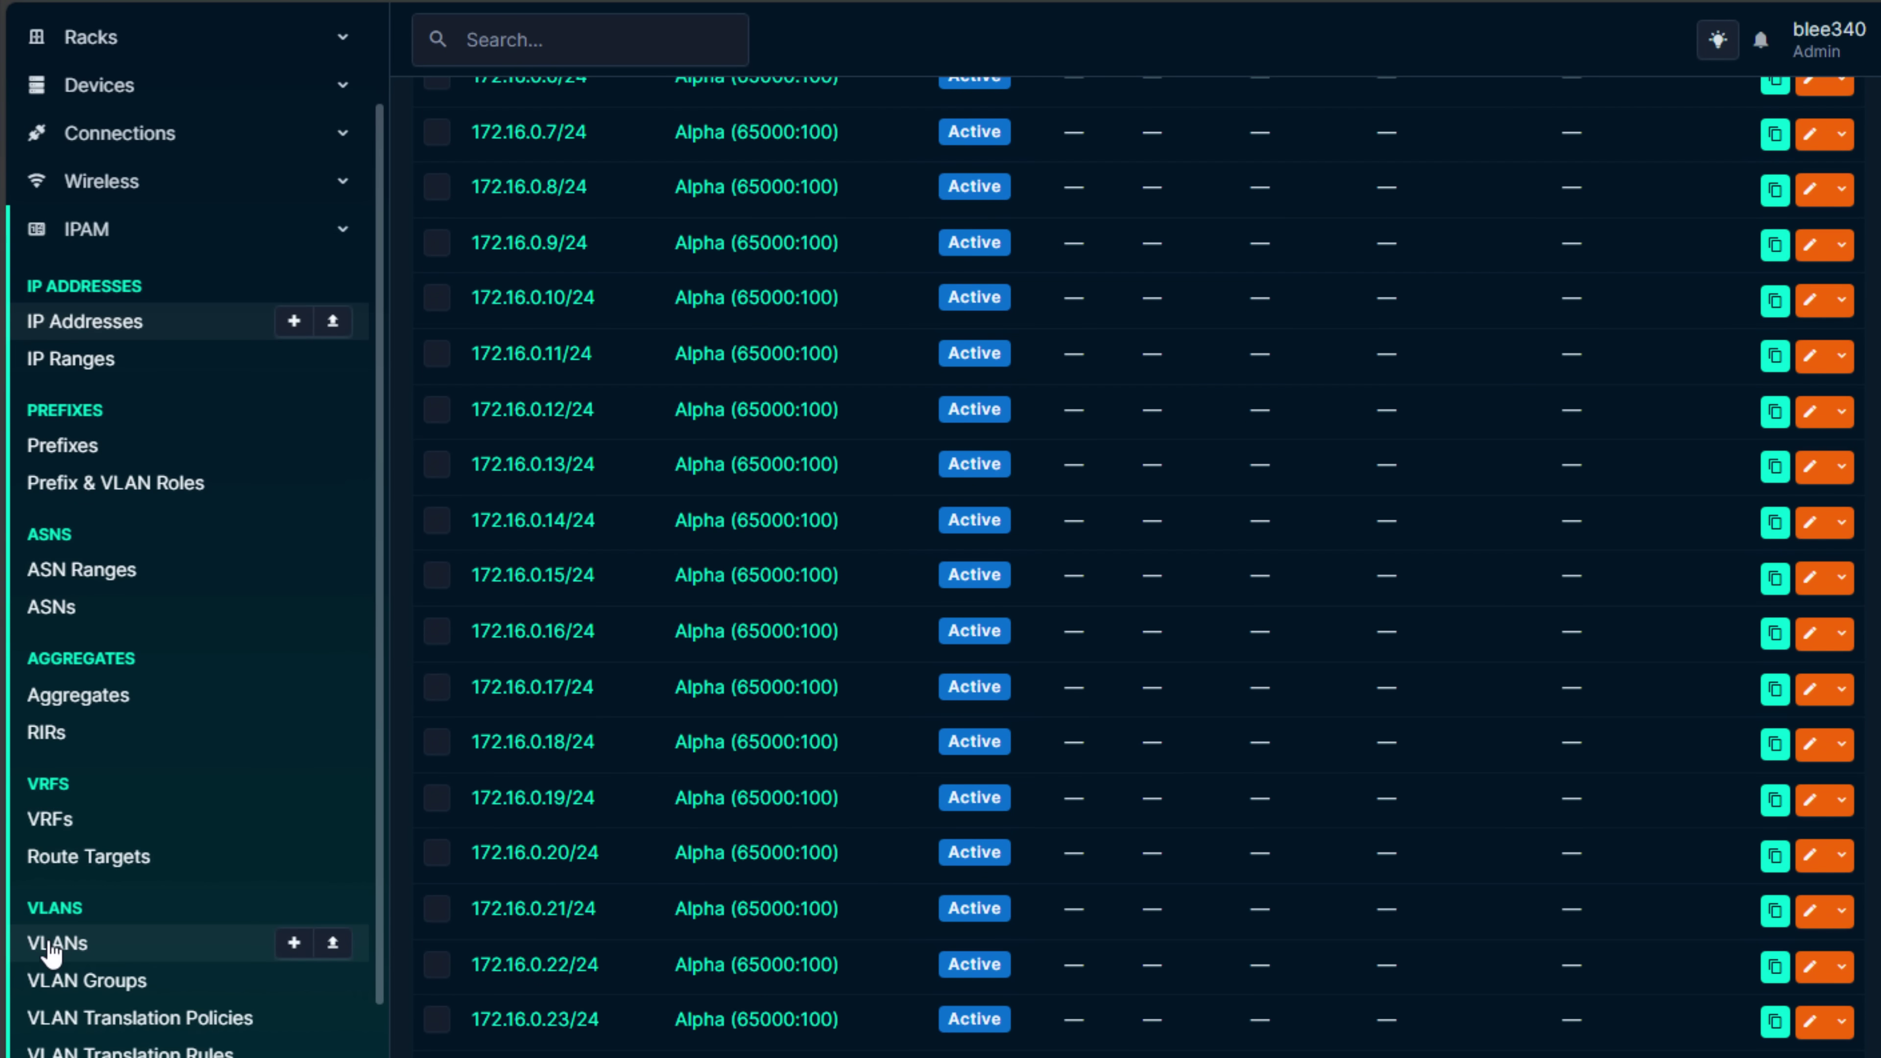
pyautogui.click(51, 947)
pyautogui.scroll(-3, 659, 604)
pyautogui.scroll(-9, 659, 604)
pyautogui.scroll(-1, 307, 668)
pyautogui.scroll(-10, 257, 711)
pyautogui.click(101, 1000)
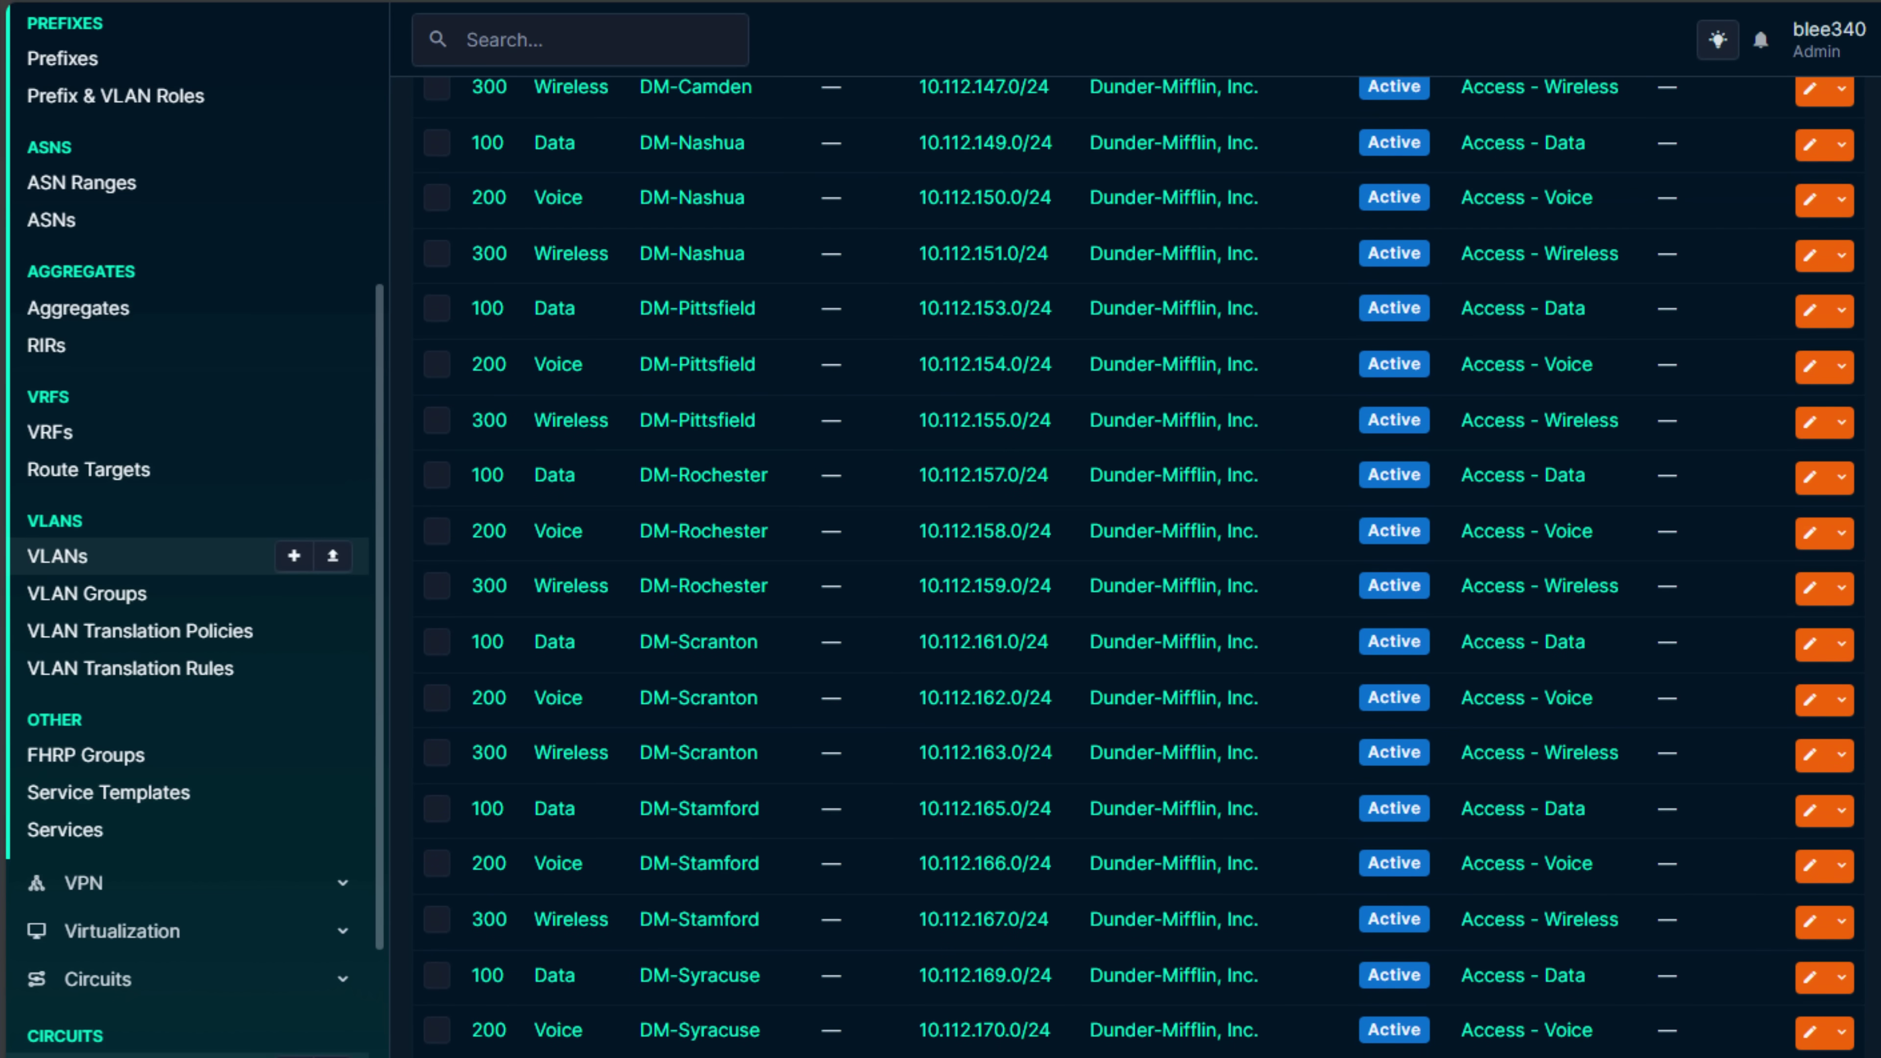
pyautogui.scroll(-5, 692, 453)
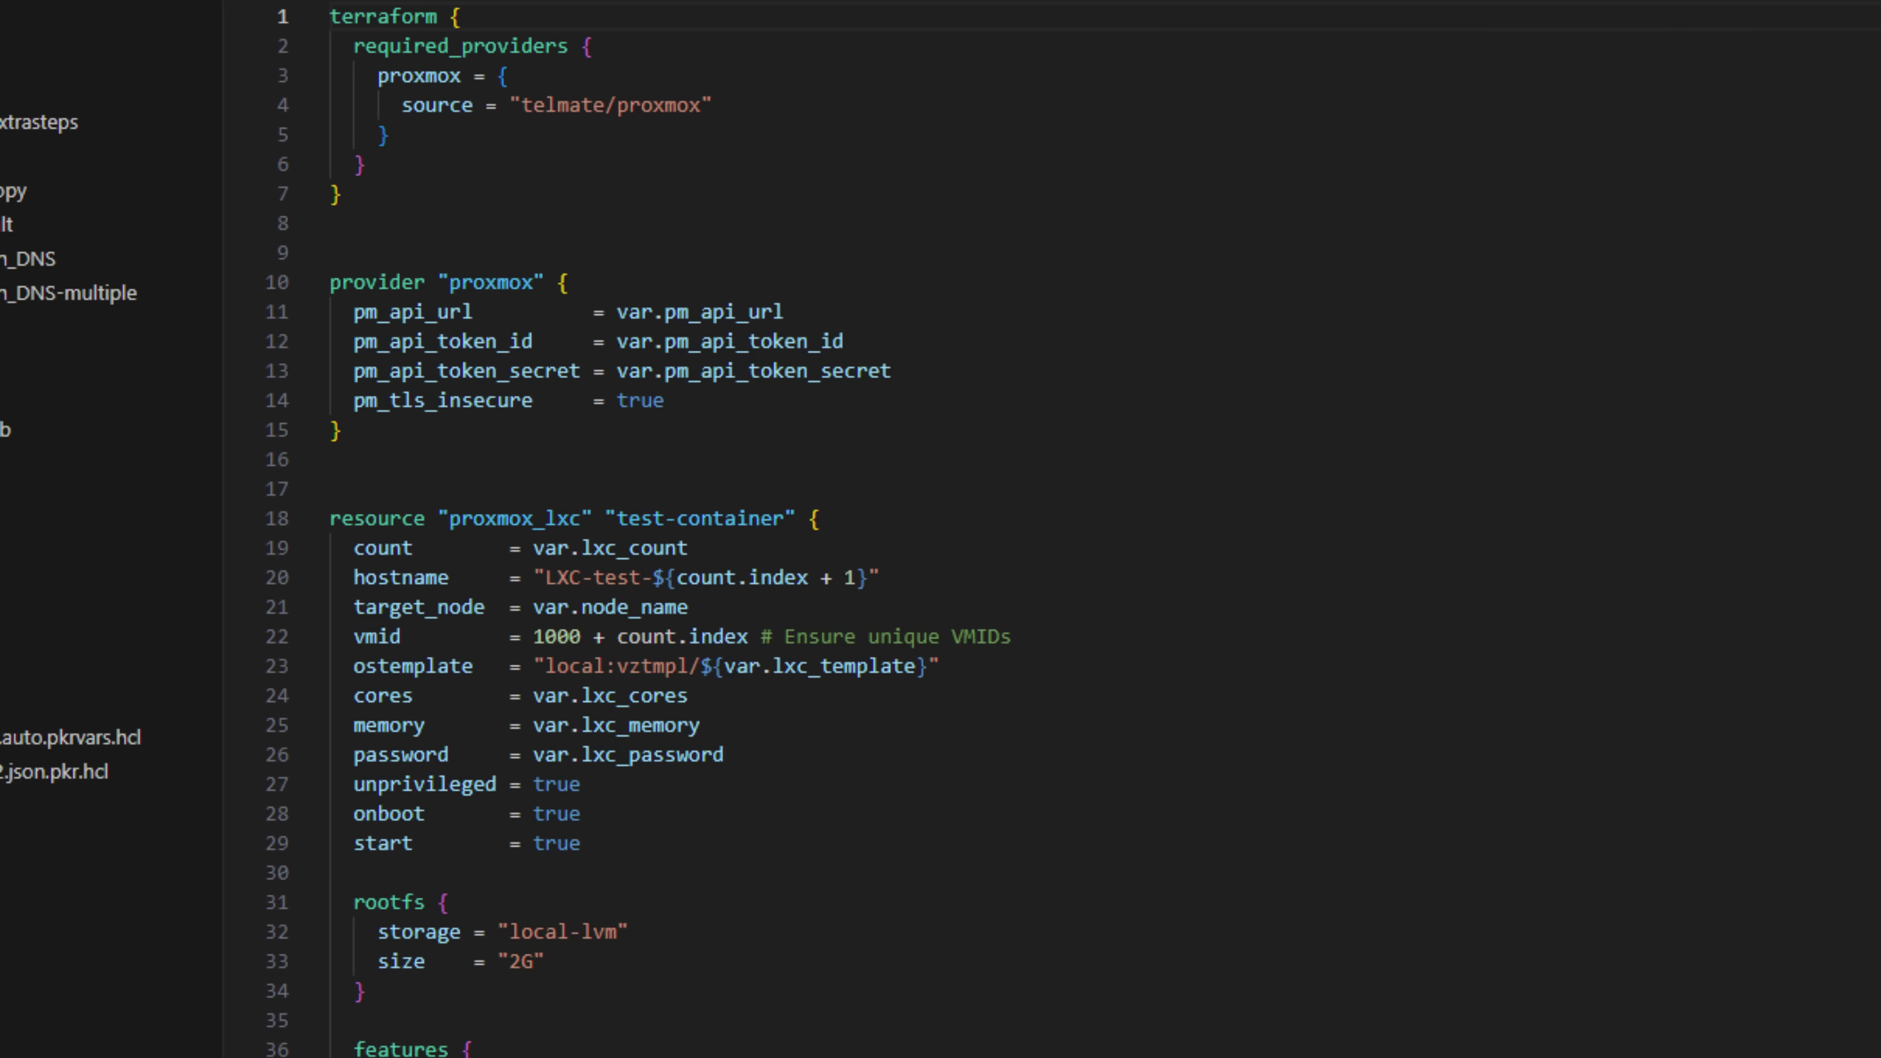
# - Scroll through the proxmox_lxc resource in main.tf, then switch to variables.tf
pyautogui.click(1856, 579)
pyautogui.scroll(-1, 1840, 584)
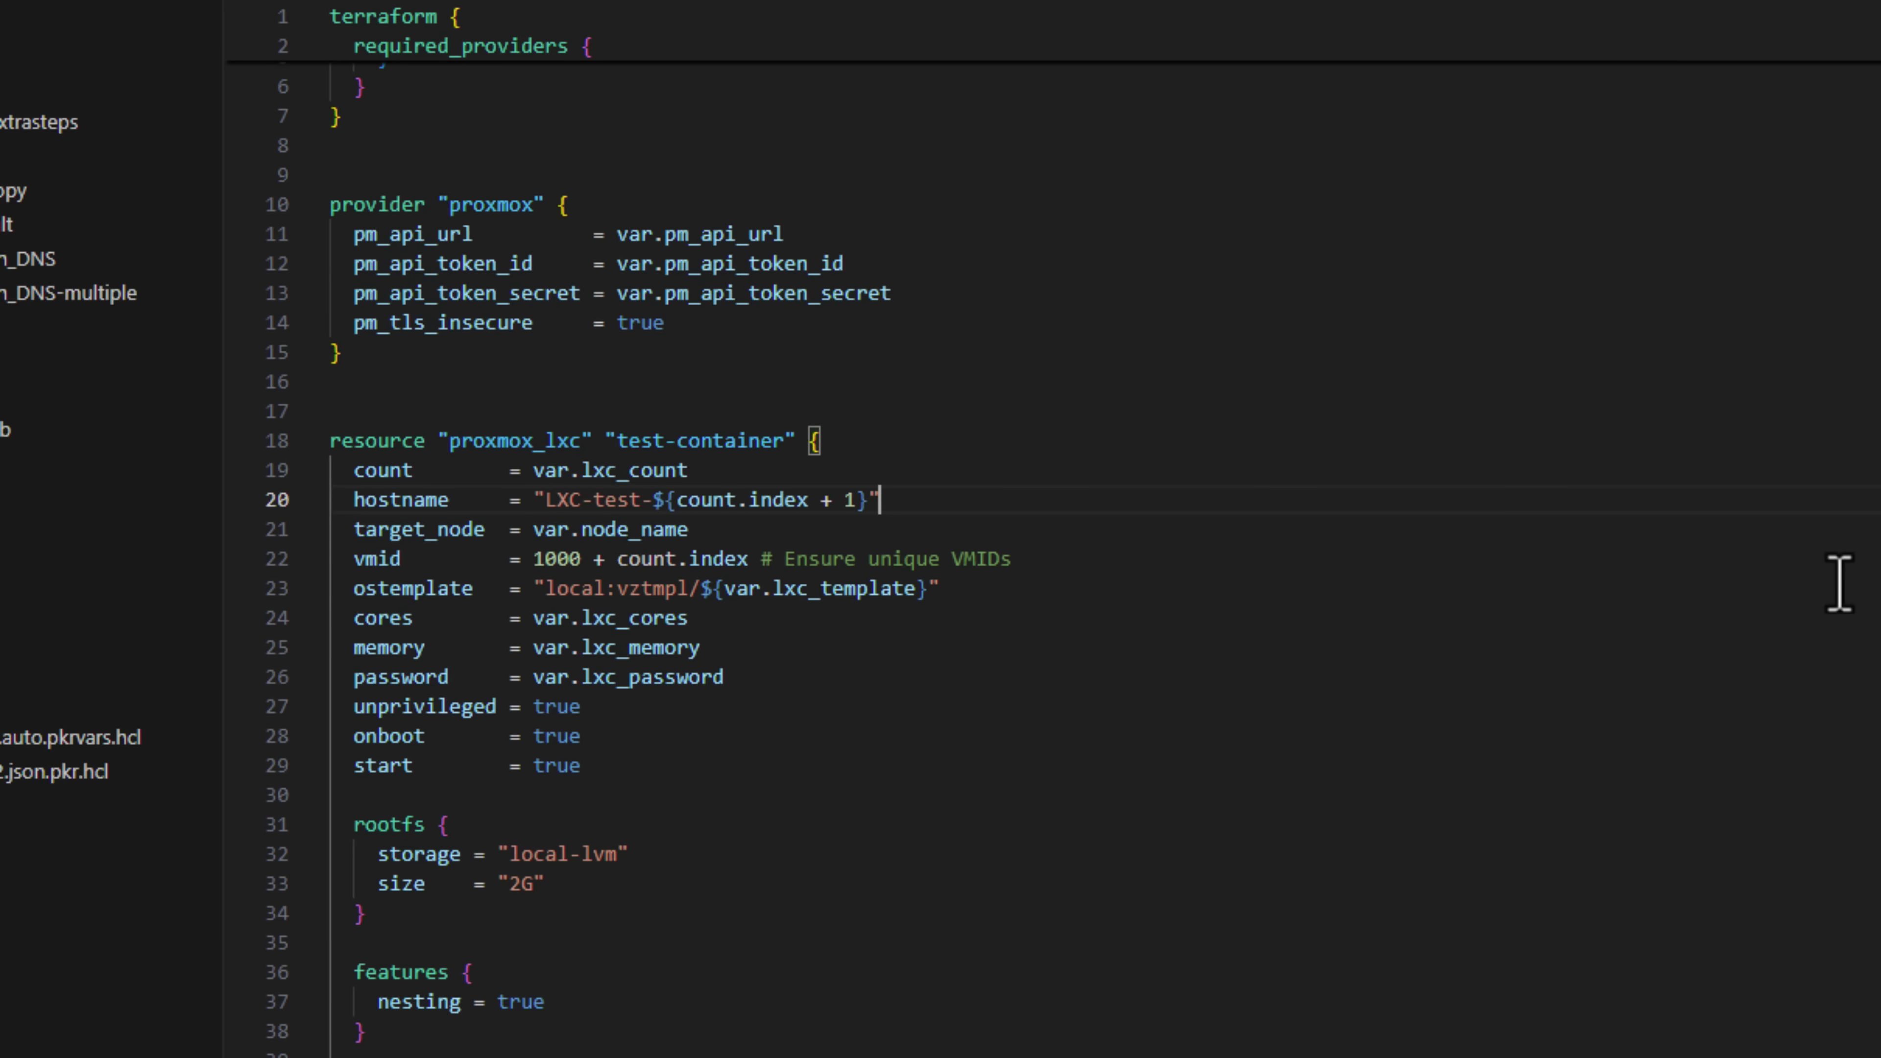
pyautogui.scroll(-3, 1840, 584)
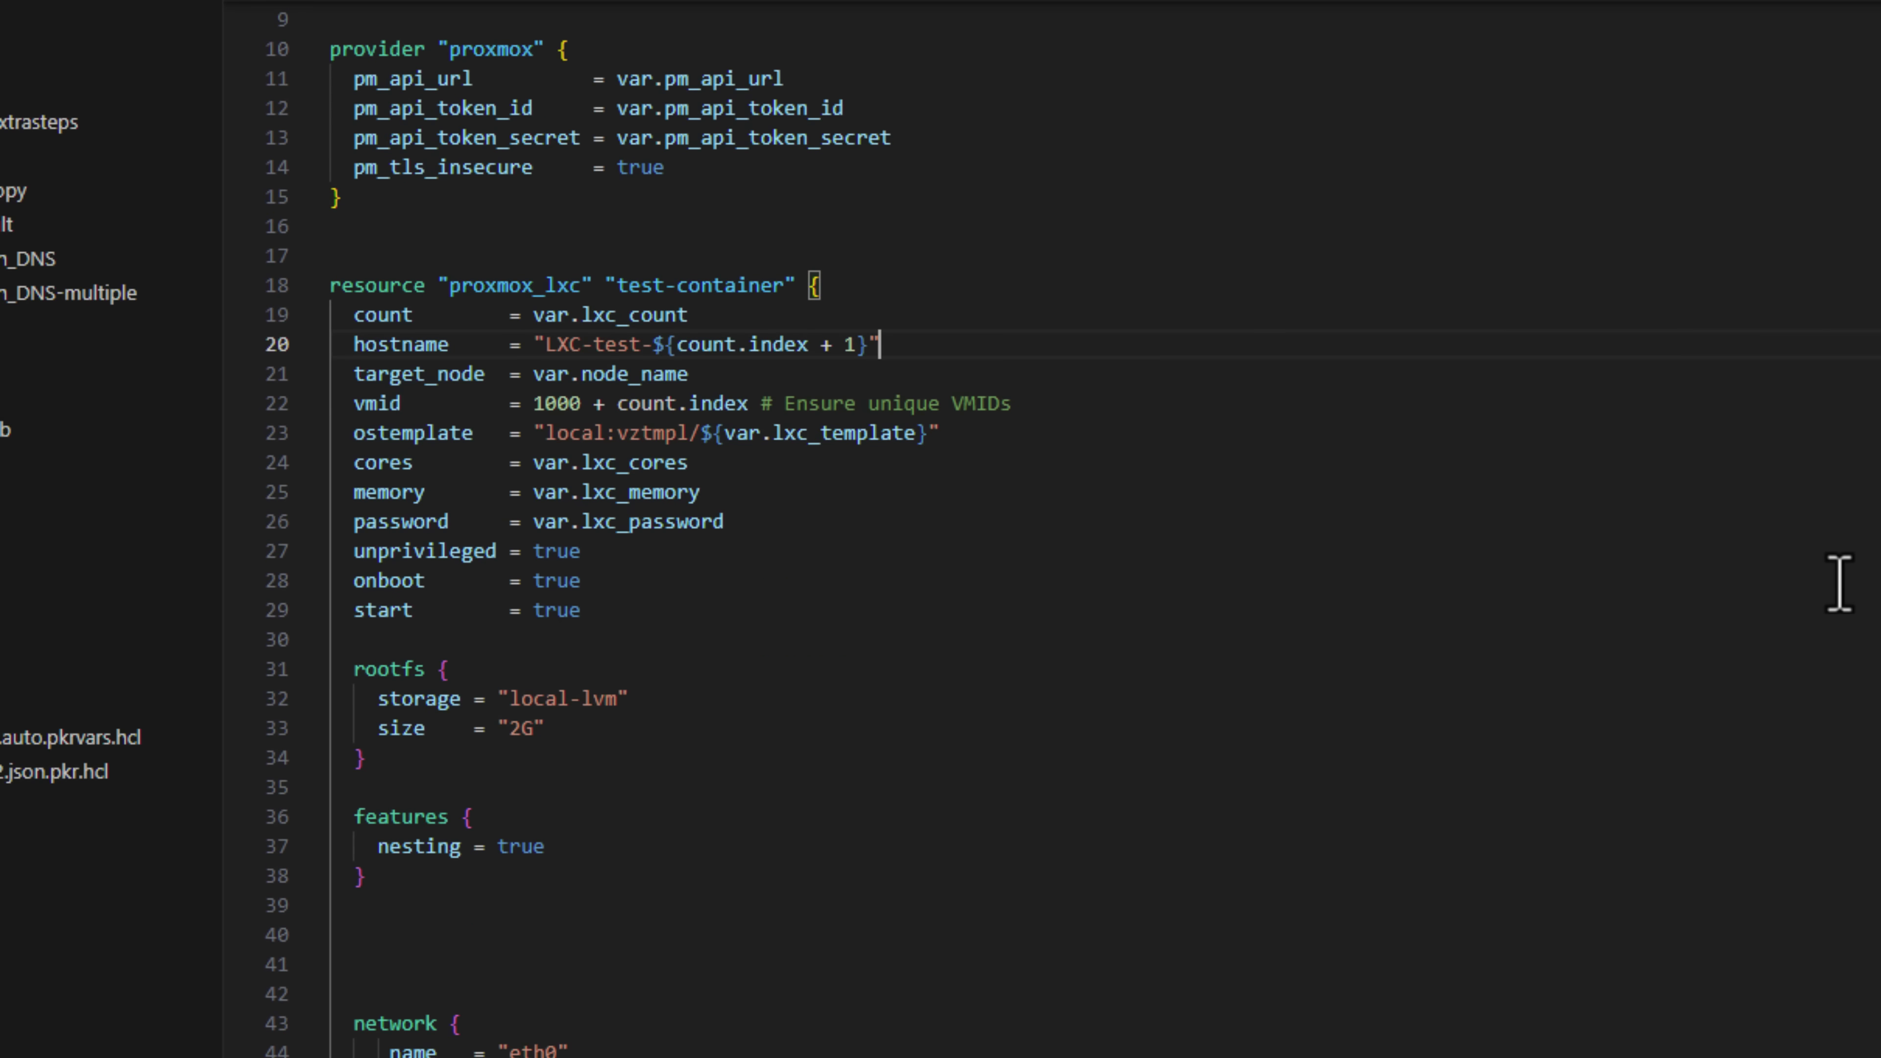
pyautogui.scroll(-1, 1840, 584)
pyautogui.scroll(-2, 1840, 584)
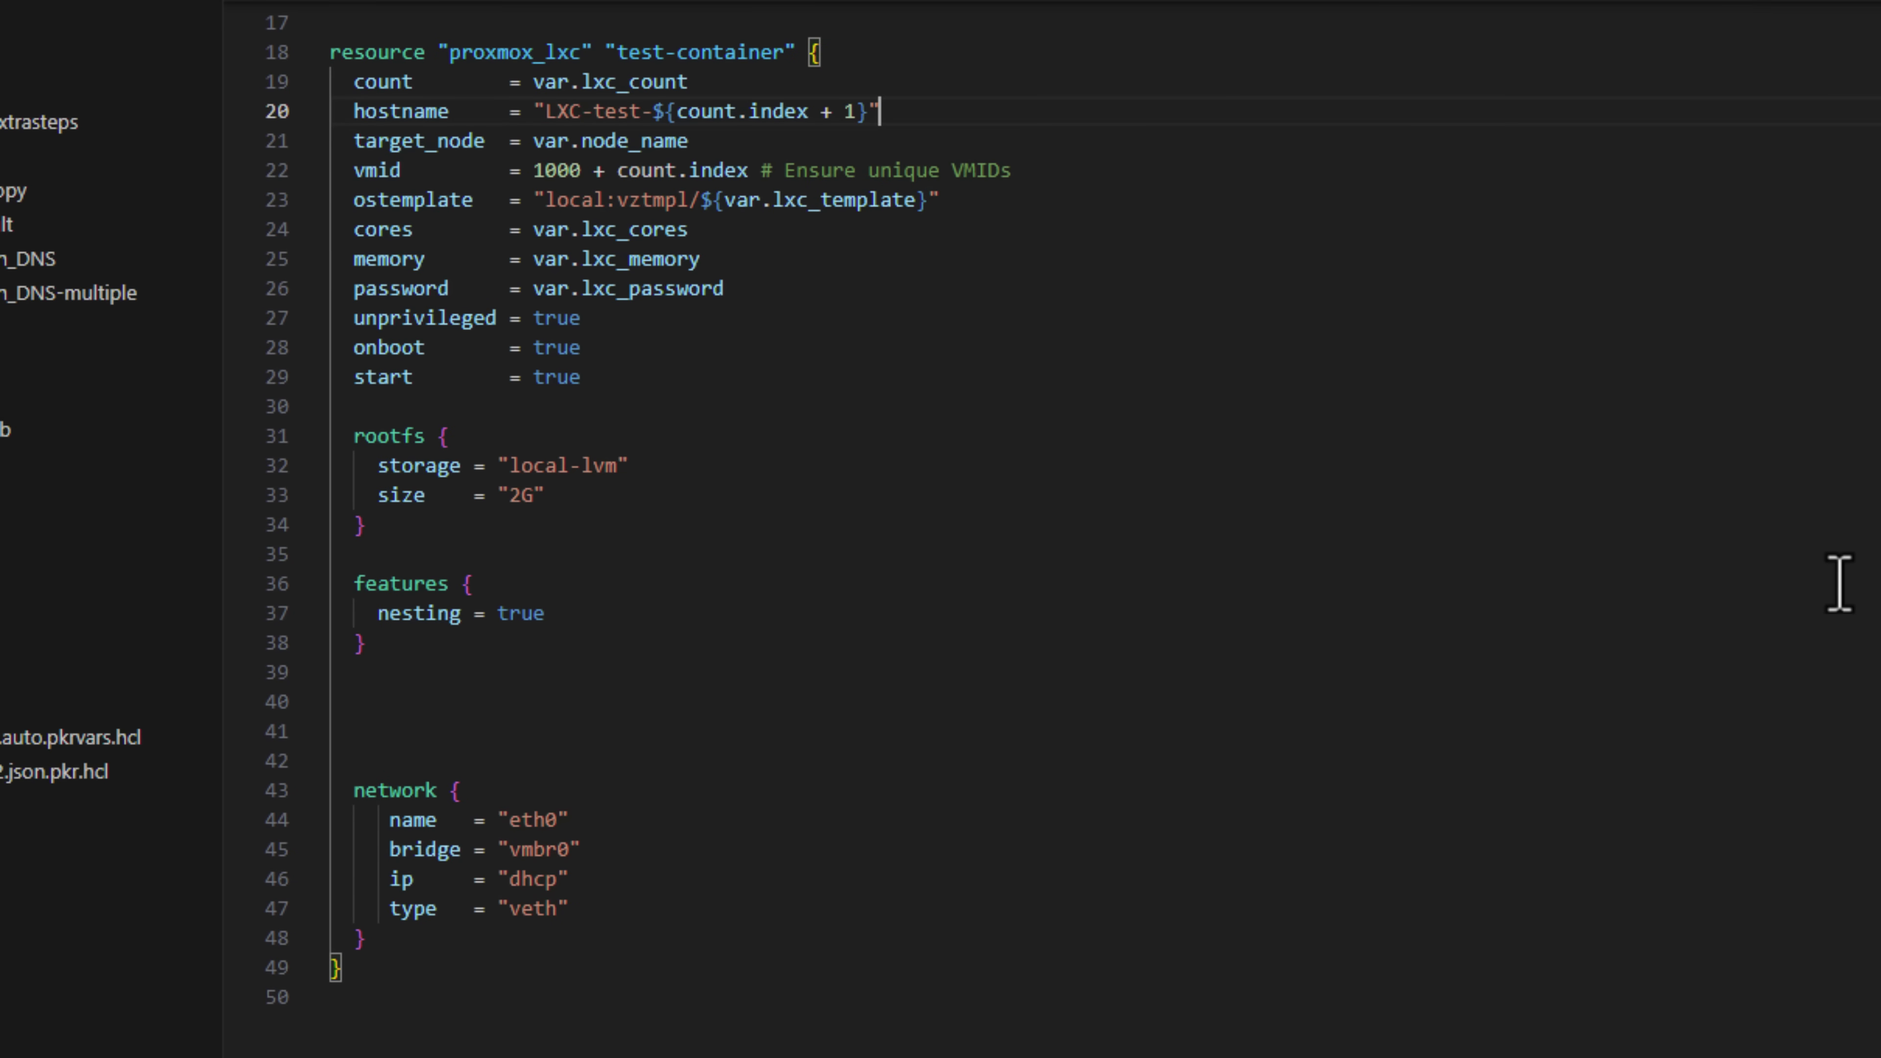
pyautogui.scroll(7, 1840, 584)
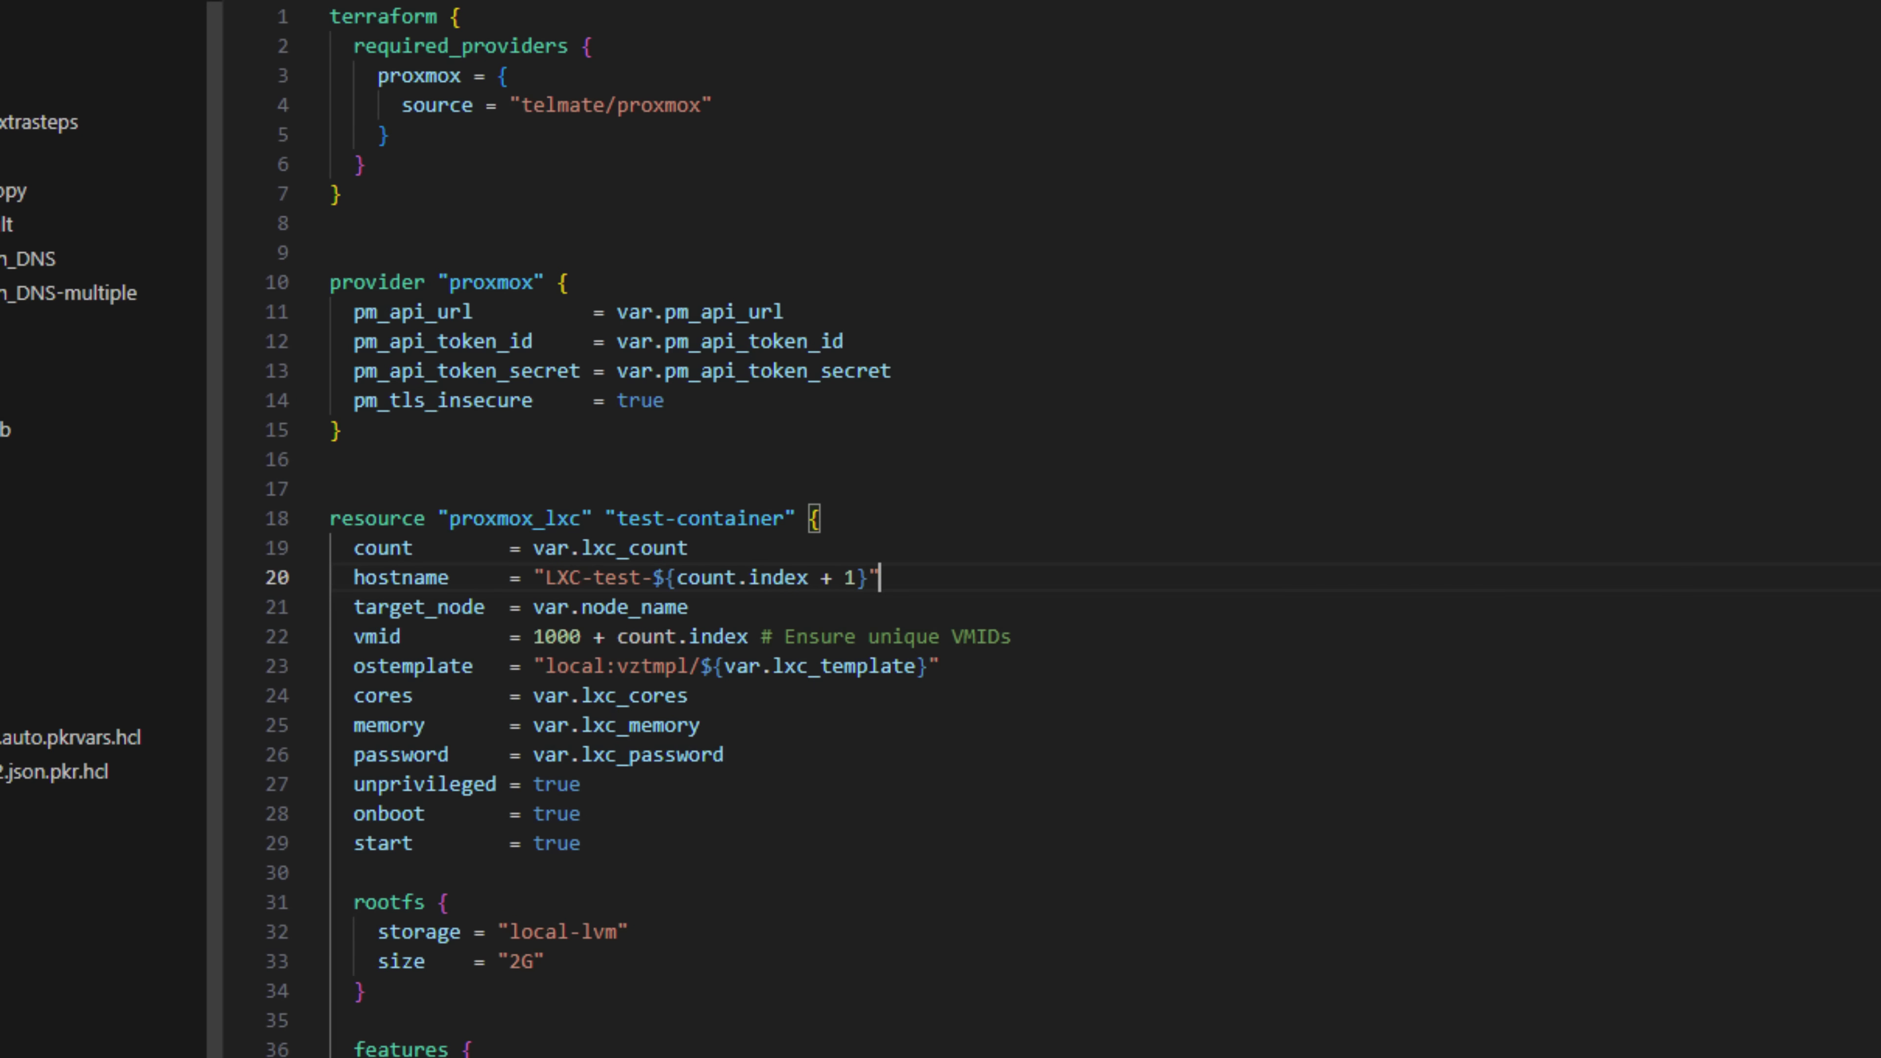
pyautogui.hotkey('ctrl', 'Tab')
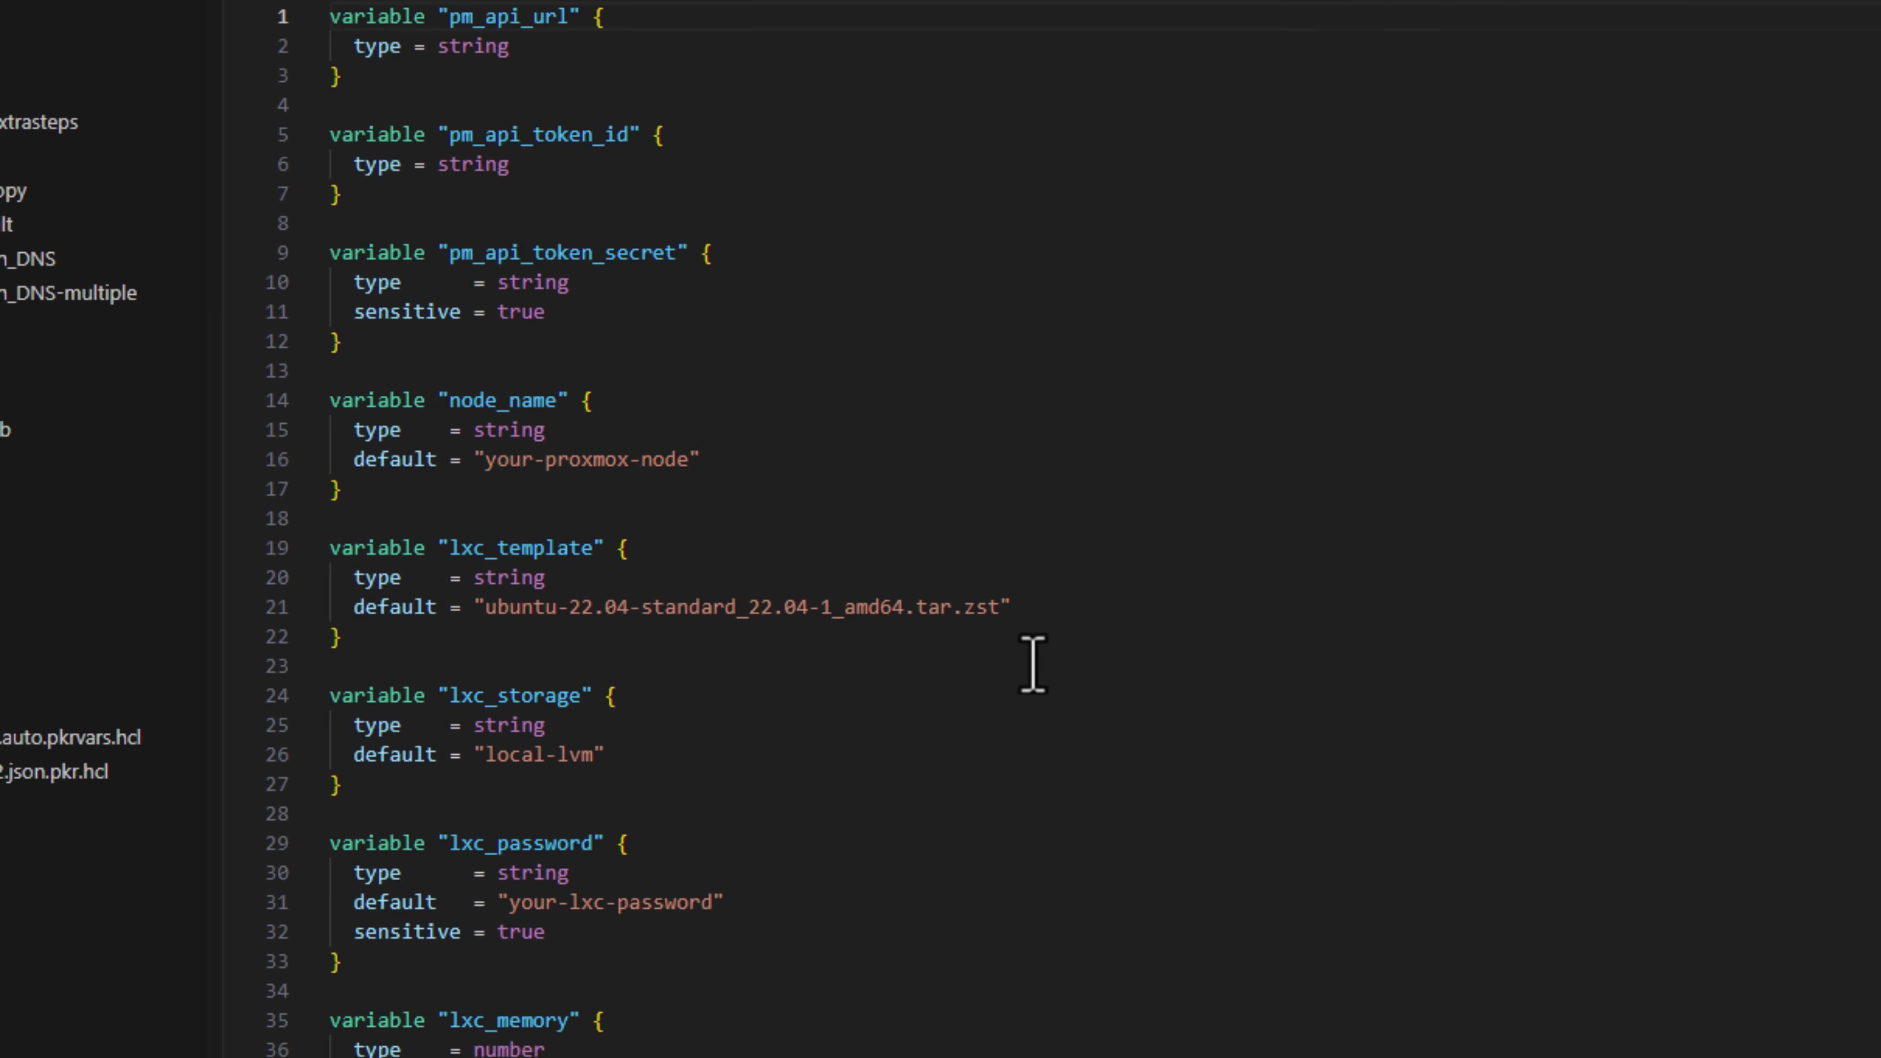
pyautogui.scroll(-3, 1029, 664)
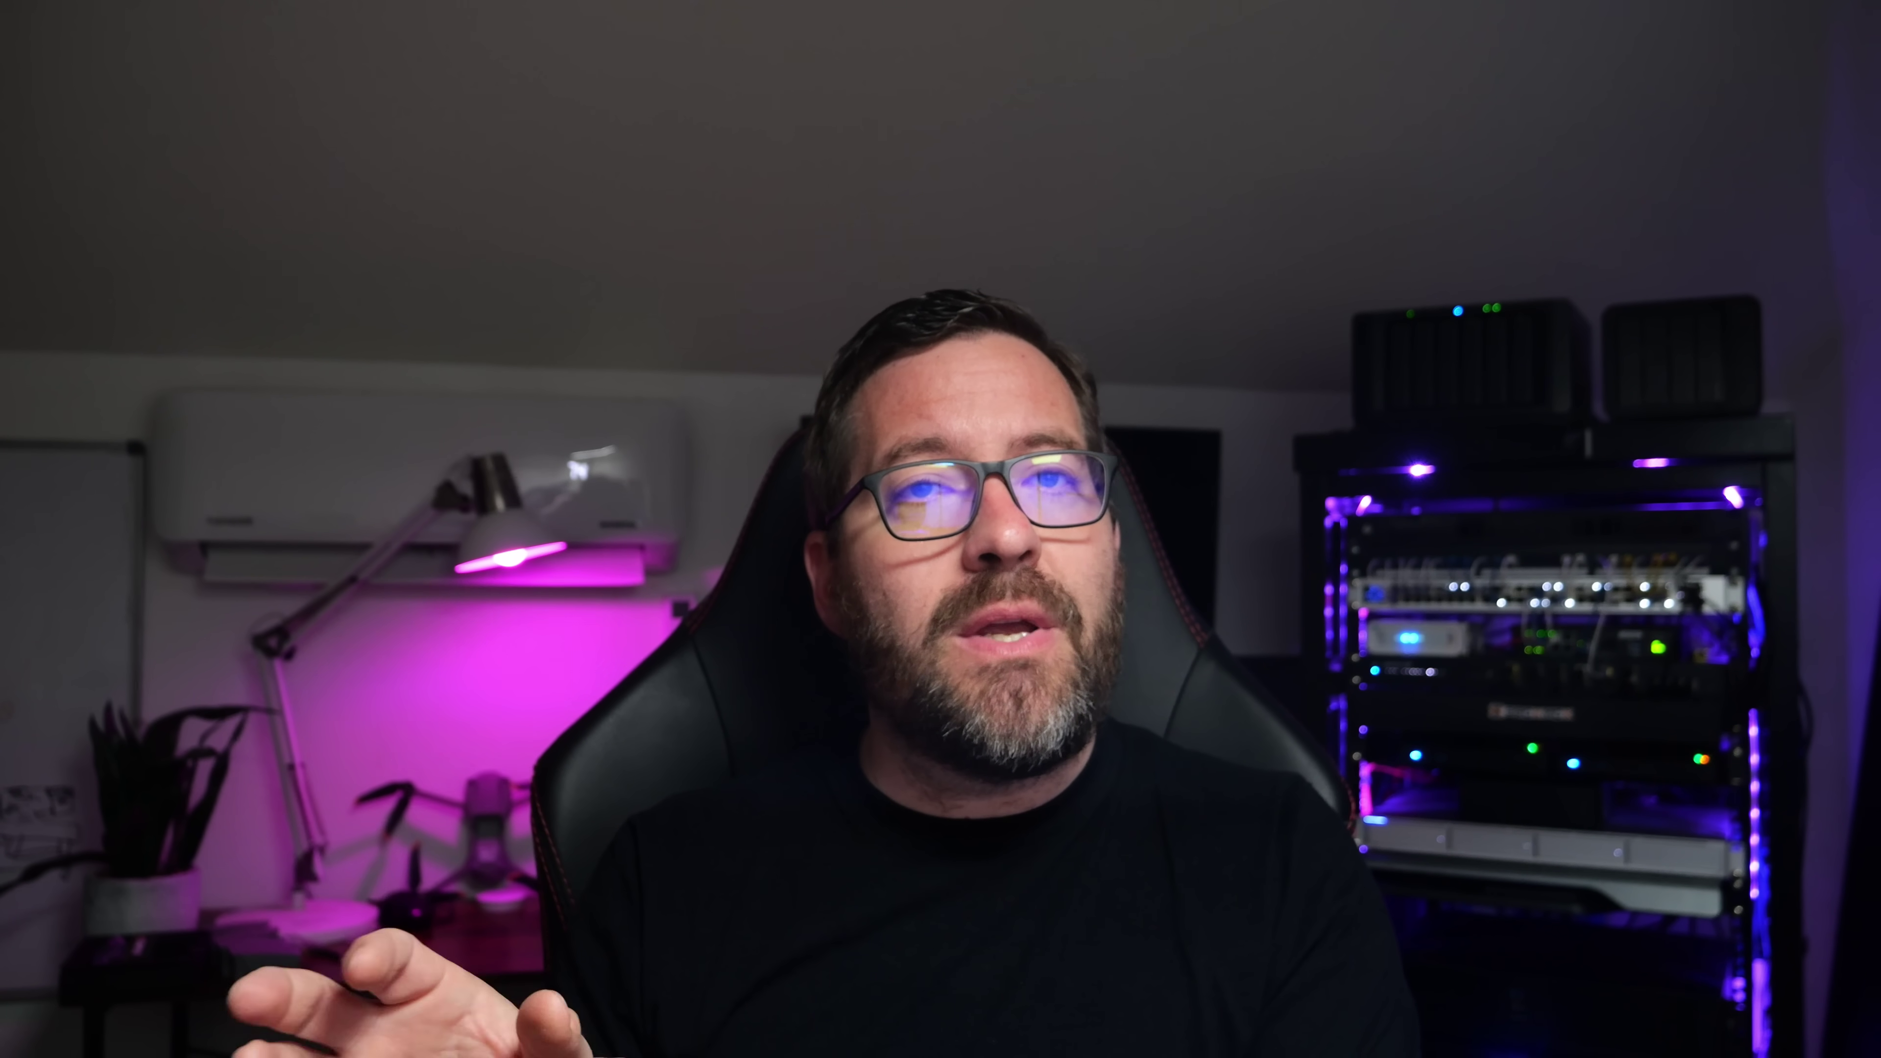